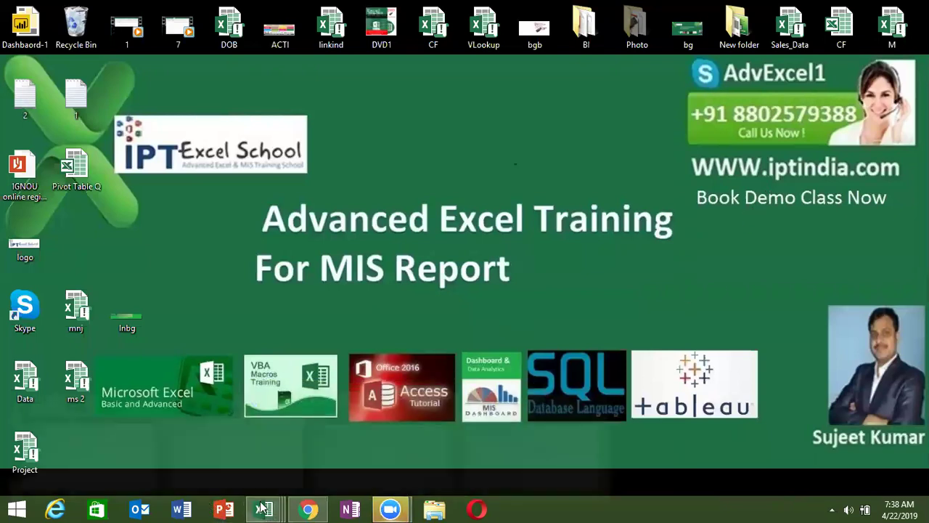
# - Bring the CF workbook to the front and check the zone match count in N2
pyautogui.moveTo(263, 509)
pyautogui.click(553, 293)
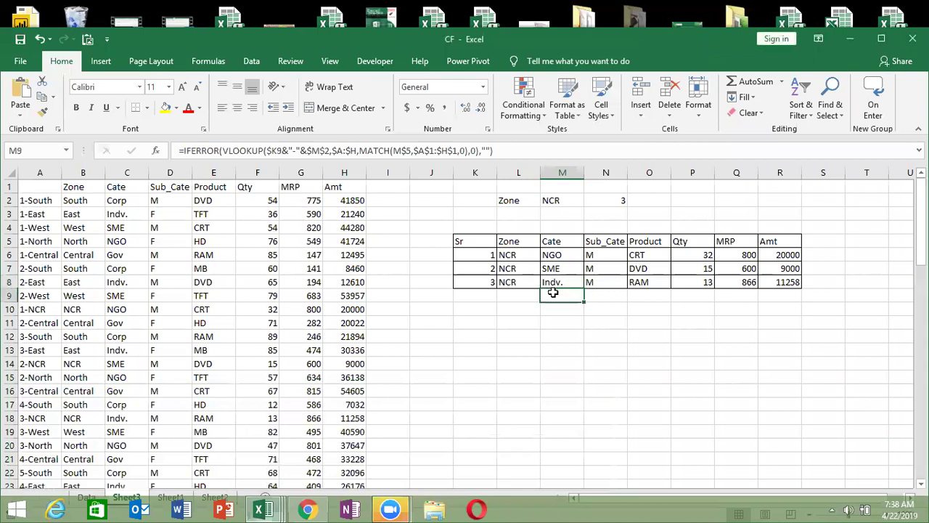
pyautogui.click(589, 200)
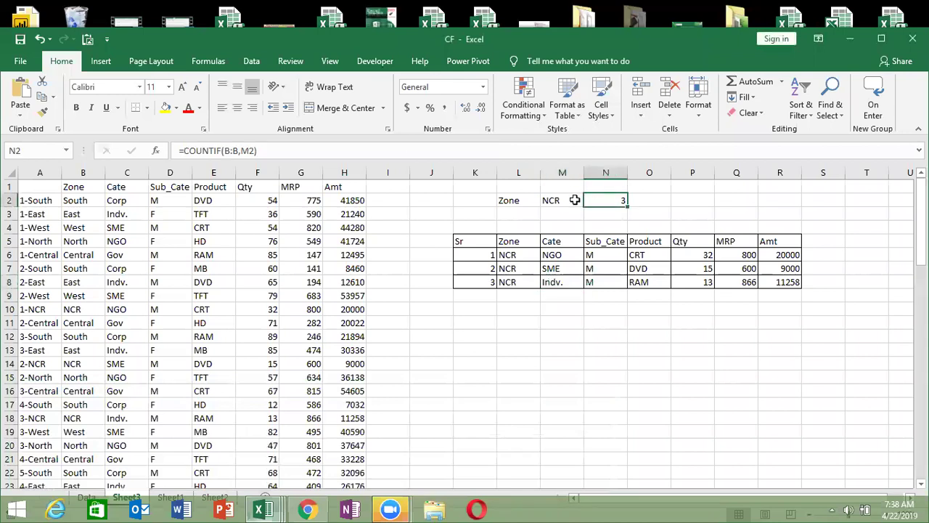
pyautogui.doubleClick(576, 201)
pyautogui.press('Escape')
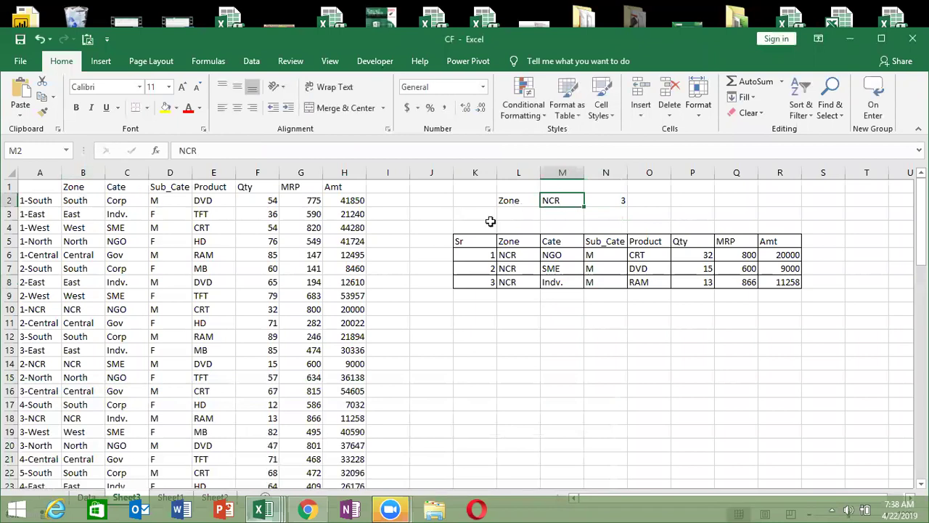
# - Switch the report zone in M2 to South and browse its 15 matching rows
pyautogui.write('Sout')
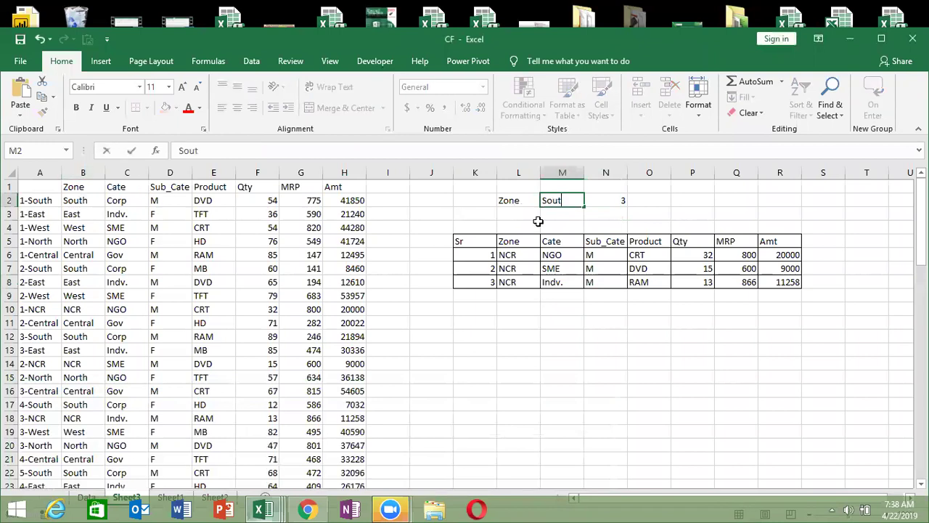
pyautogui.press('Return')
pyautogui.press('Down')
pyautogui.press('Down')
pyautogui.press('Down')
pyautogui.press('Down')
pyautogui.press('Down')
pyautogui.press('Down')
pyautogui.press('Down')
pyautogui.press('Down')
pyautogui.press('Down')
pyautogui.press('Down')
pyautogui.press('Down')
pyautogui.press('Right')
pyautogui.press('Right')
pyautogui.press('Right')
pyautogui.press('Down')
pyautogui.press('Down')
pyautogui.press('Down')
# - Set the zone in M2 back to NCR, listing its 3 matching rows
pyautogui.click(566, 203)
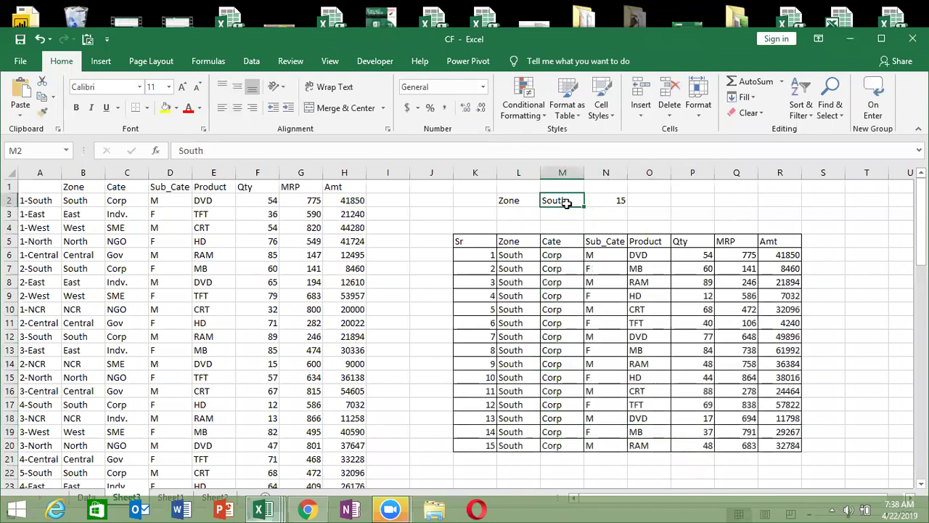
pyautogui.write('NCR')
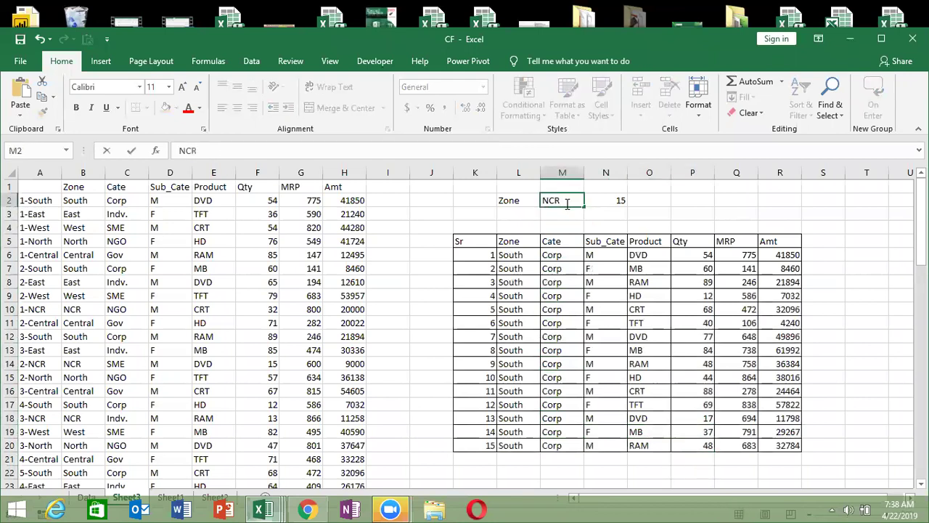
pyautogui.press('Return')
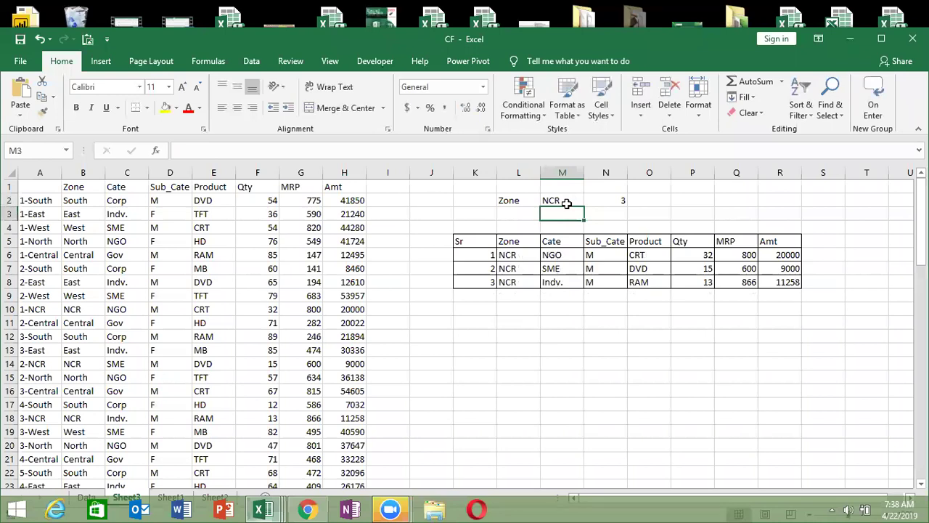
pyautogui.click(491, 295)
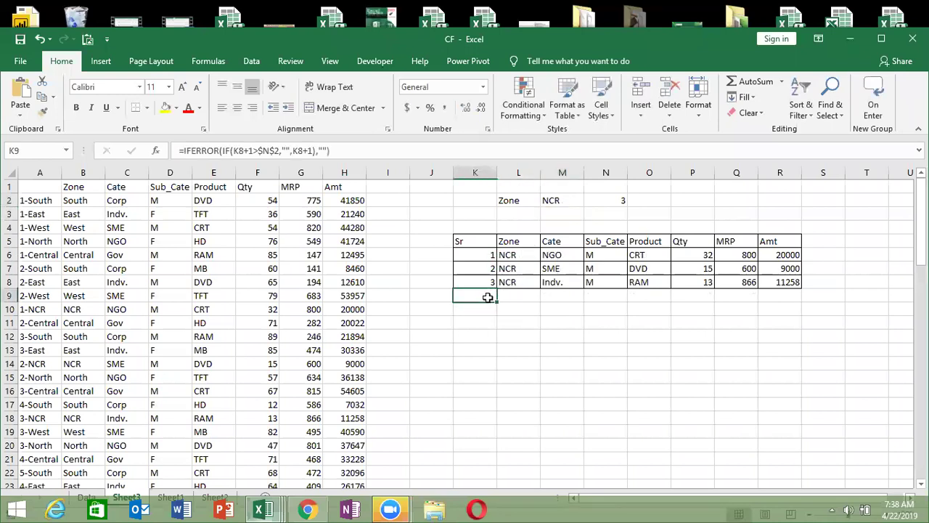
pyautogui.moveTo(488, 297); pyautogui.dragTo(764, 296)
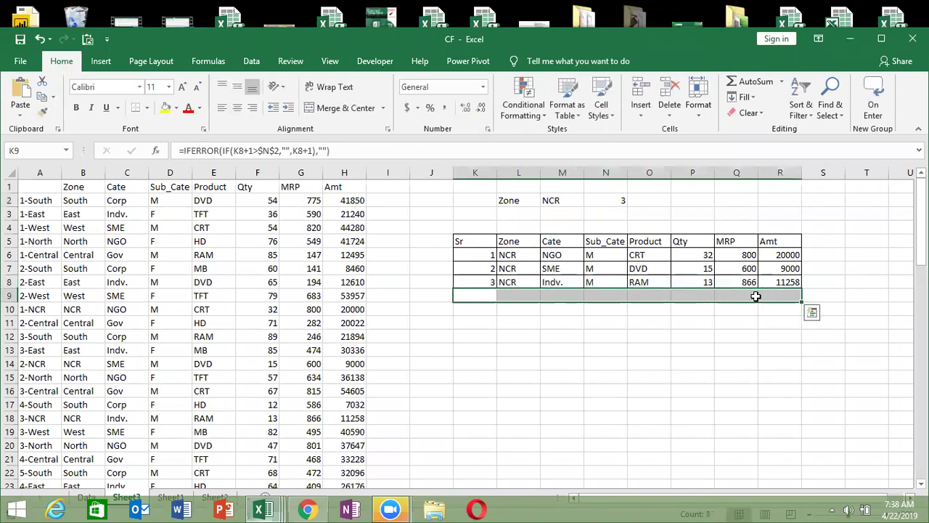
pyautogui.click(698, 294)
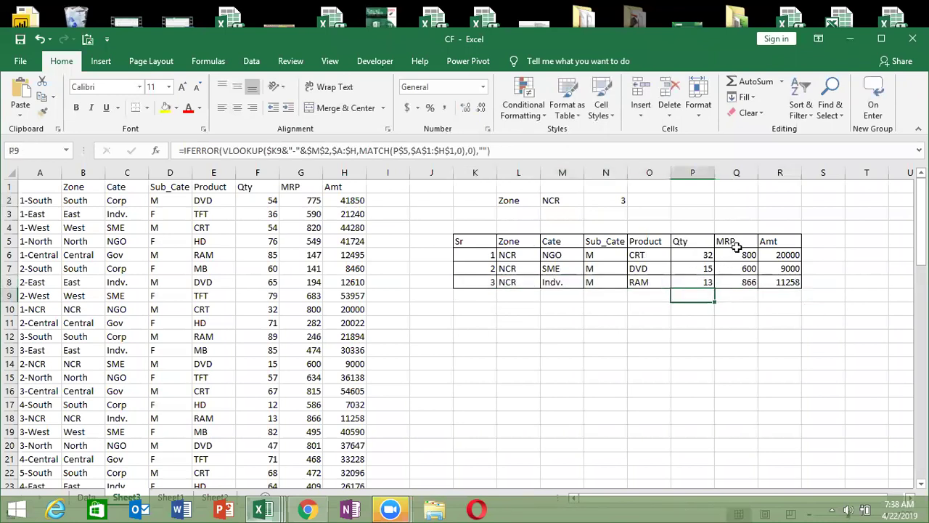
pyautogui.click(740, 294)
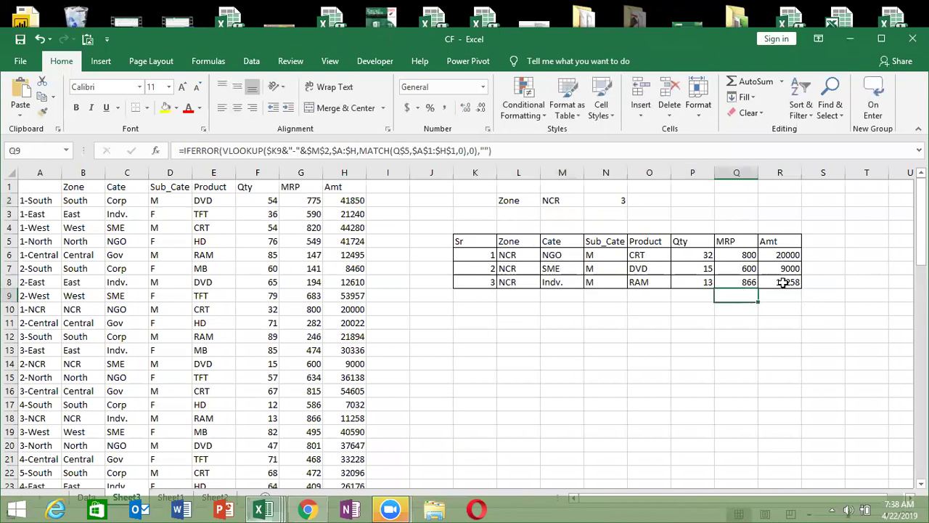
pyautogui.click(783, 295)
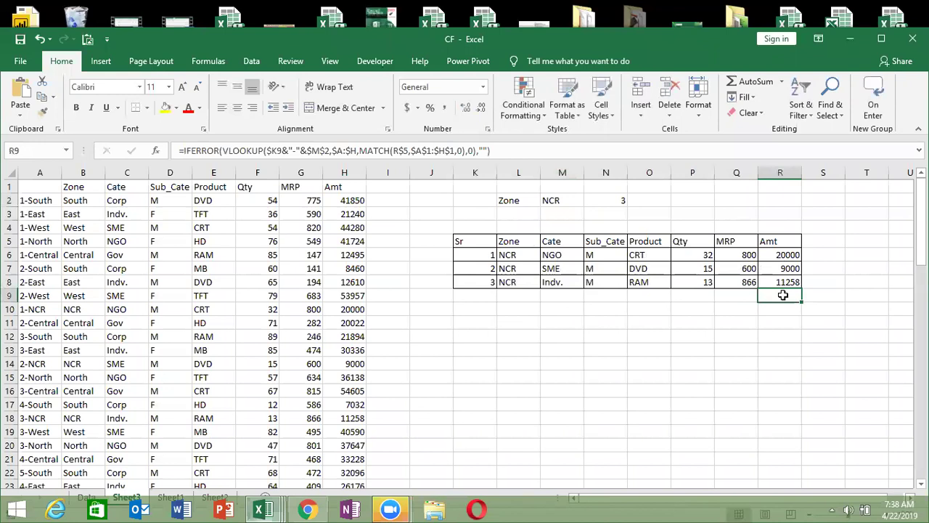
pyautogui.click(481, 270)
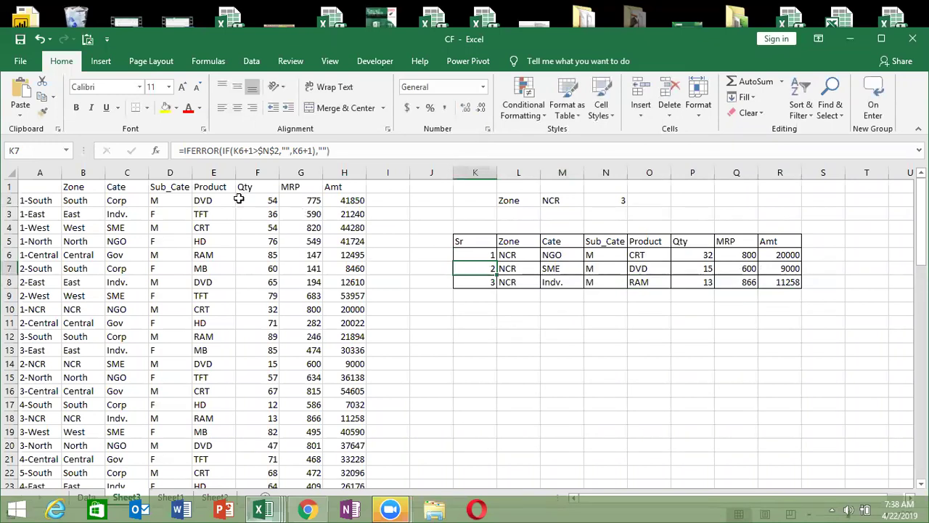
# - Rewrite K7 as =IF(K6=N2,"Total",…) so it shows Total once K6 equals the zone count
pyautogui.click(184, 152)
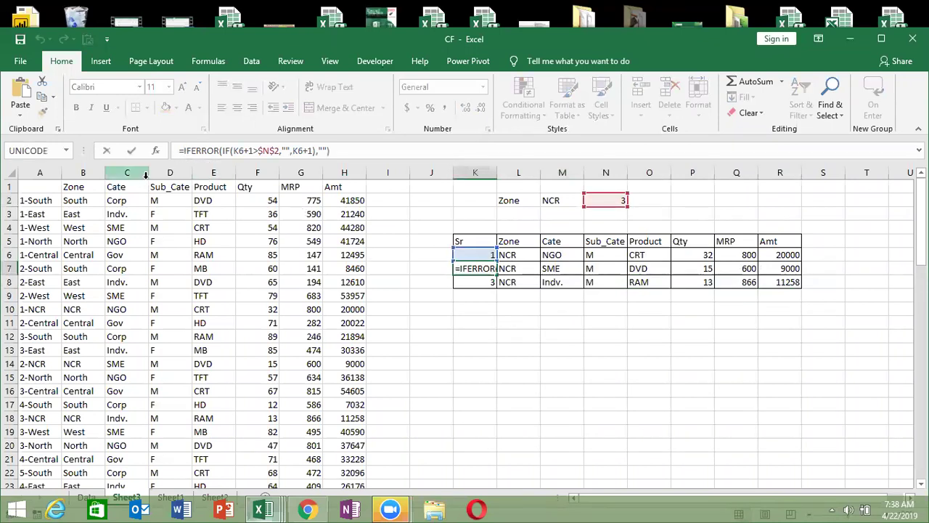
pyautogui.write('IF(')
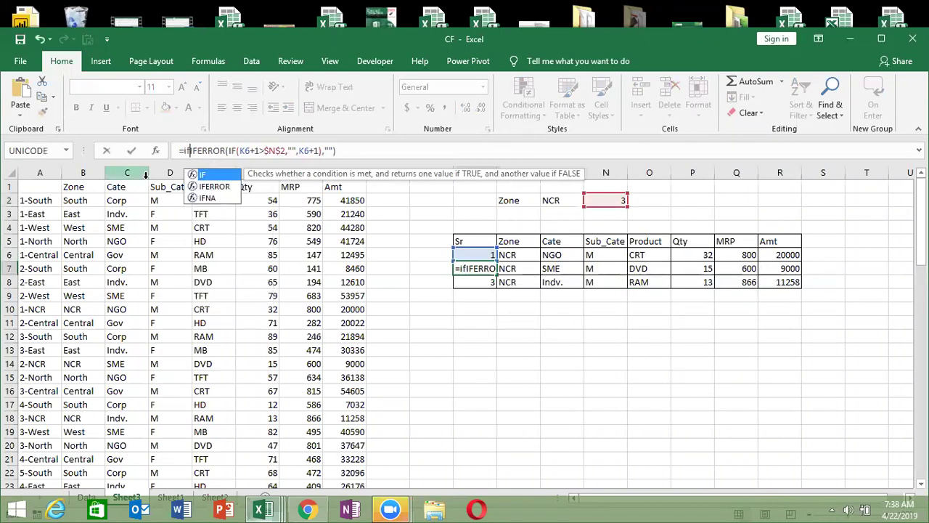
pyautogui.click(476, 254)
pyautogui.write('=')
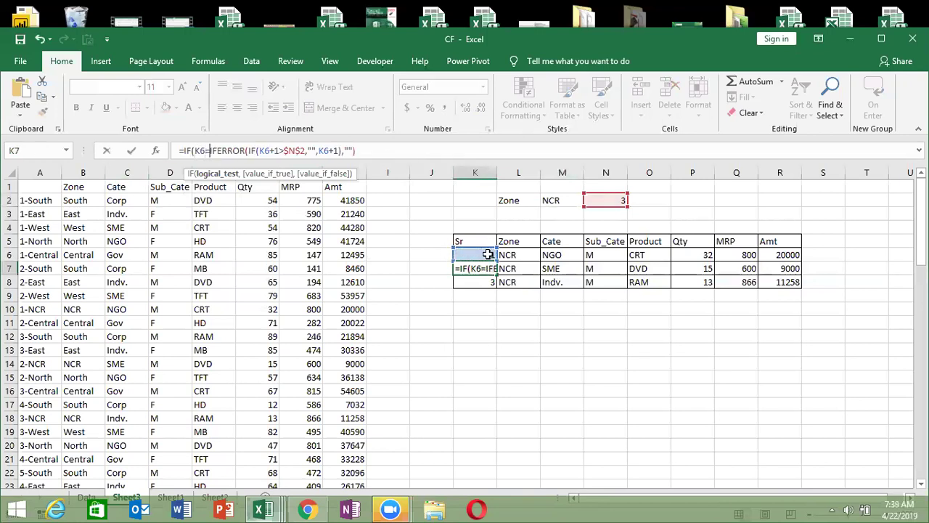
pyautogui.click(619, 201)
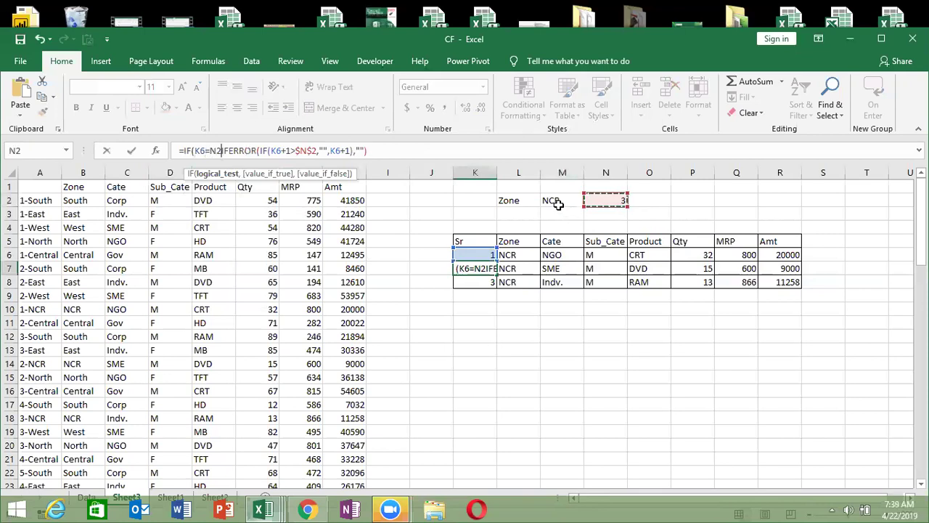
pyautogui.click(83, 174)
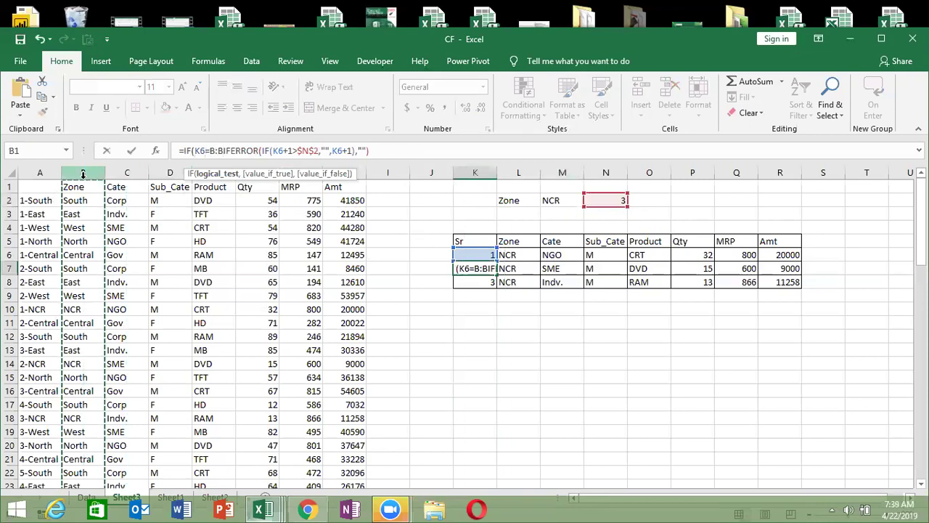
pyautogui.press('BackSpace')
pyautogui.press('BackSpace')
pyautogui.press('BackSpace')
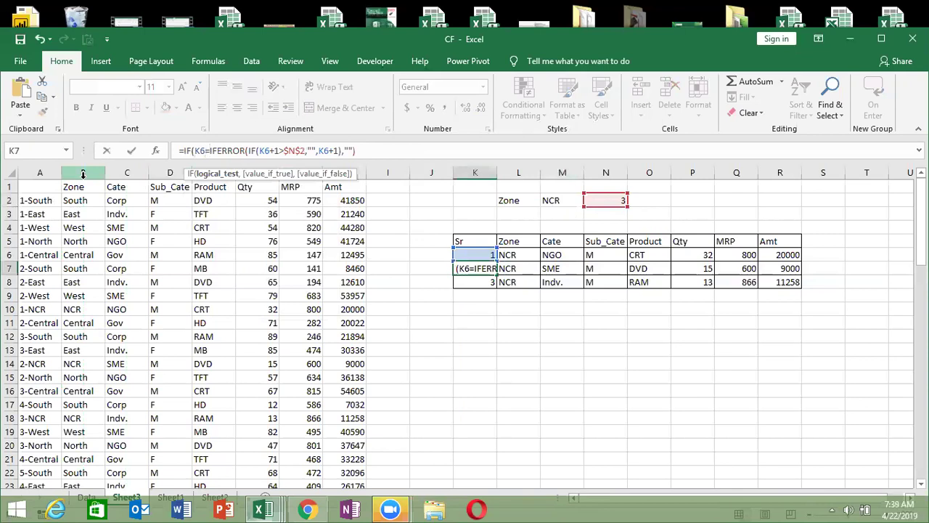
pyautogui.click(606, 203)
pyautogui.write(',')
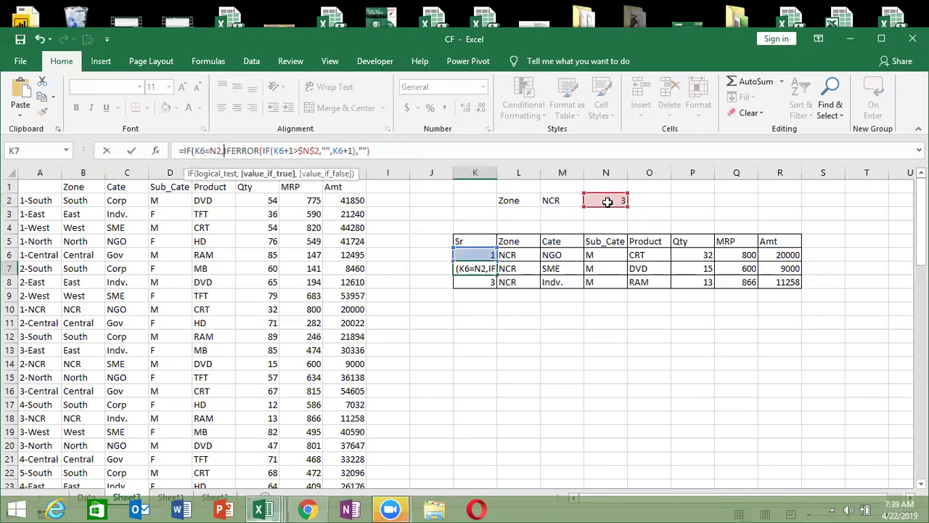
pyautogui.write('"')
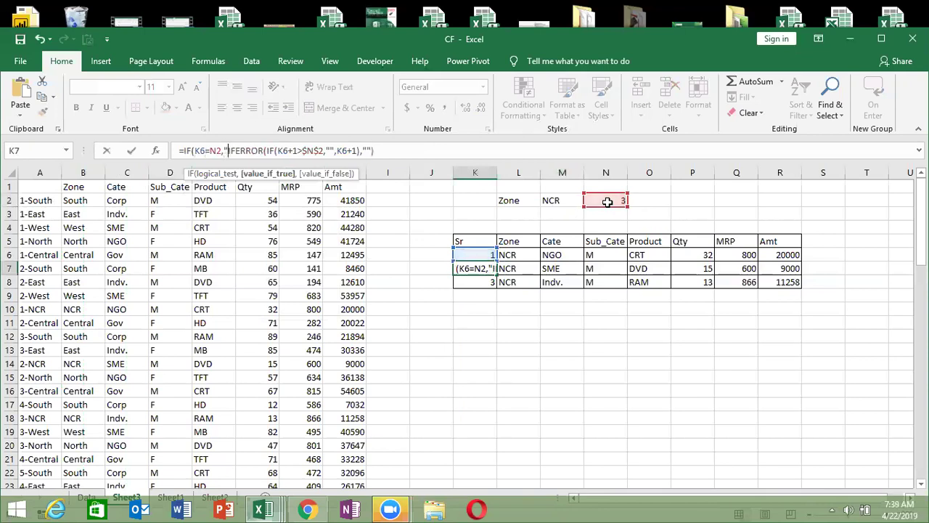
pyautogui.write('Total",')
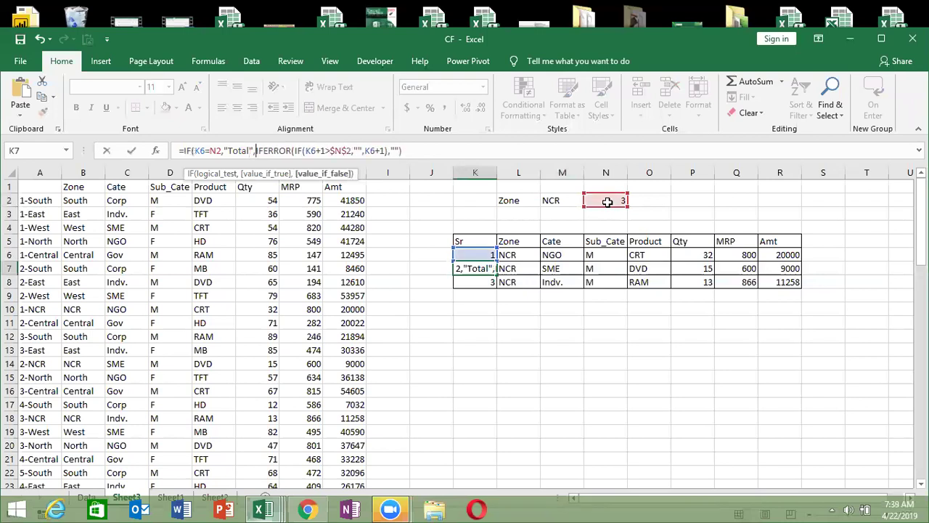
pyautogui.press('Return')
pyautogui.press('Return')
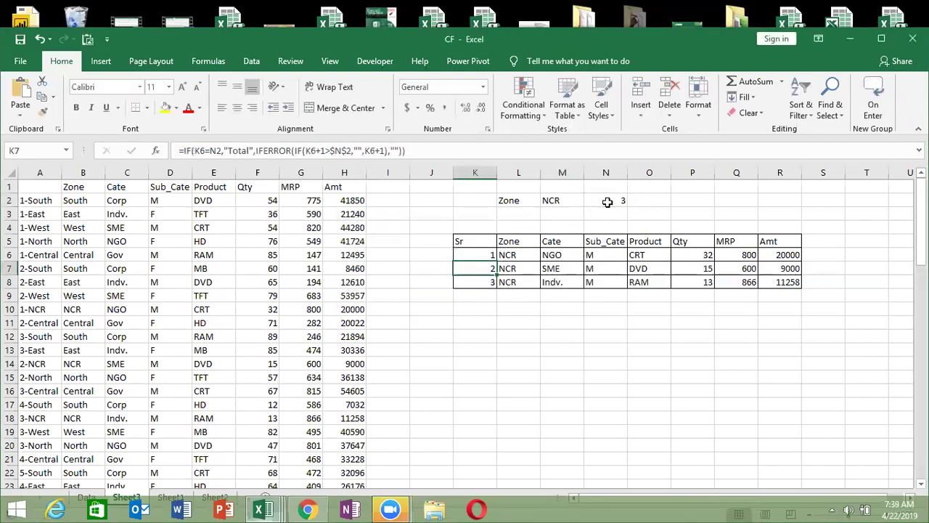
# - Lock the N2 reference in K7's Sr formula as $N$2
pyautogui.doubleClick(498, 274)
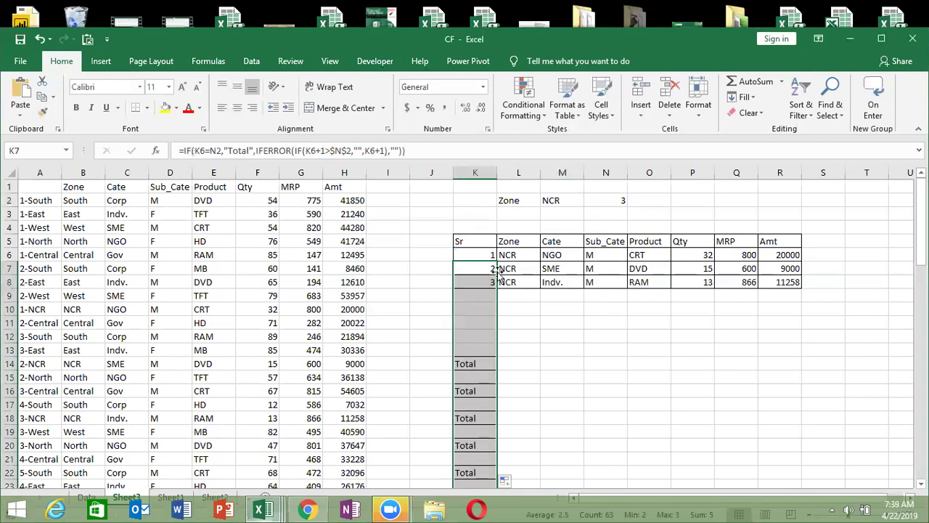
pyautogui.click(492, 267)
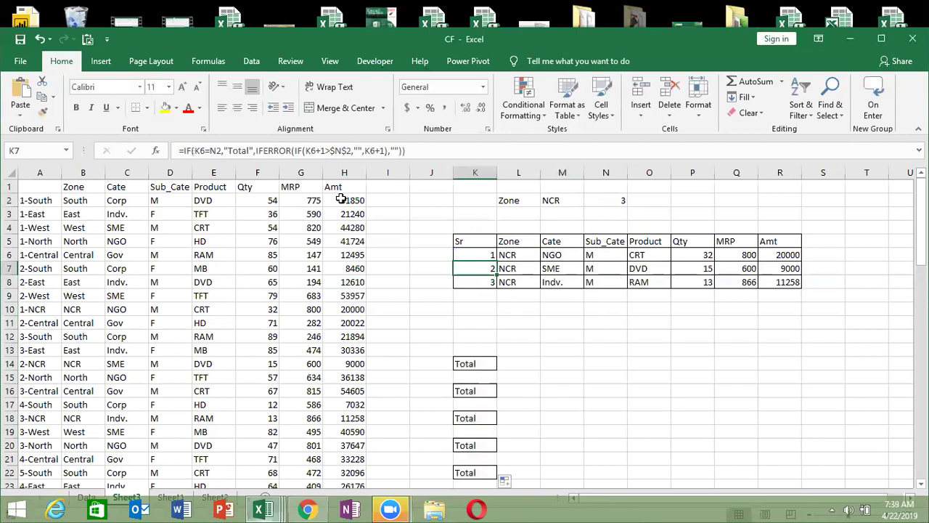
pyautogui.click(210, 150)
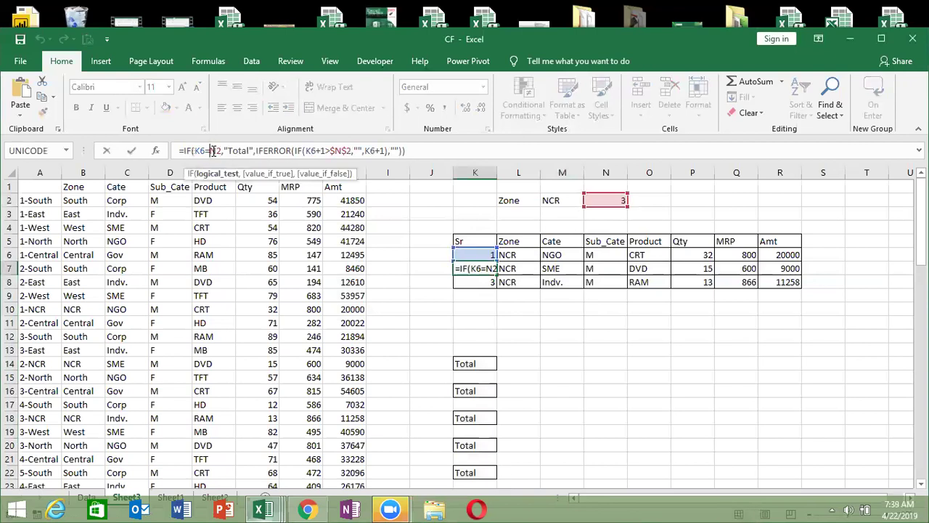
pyautogui.press('F4')
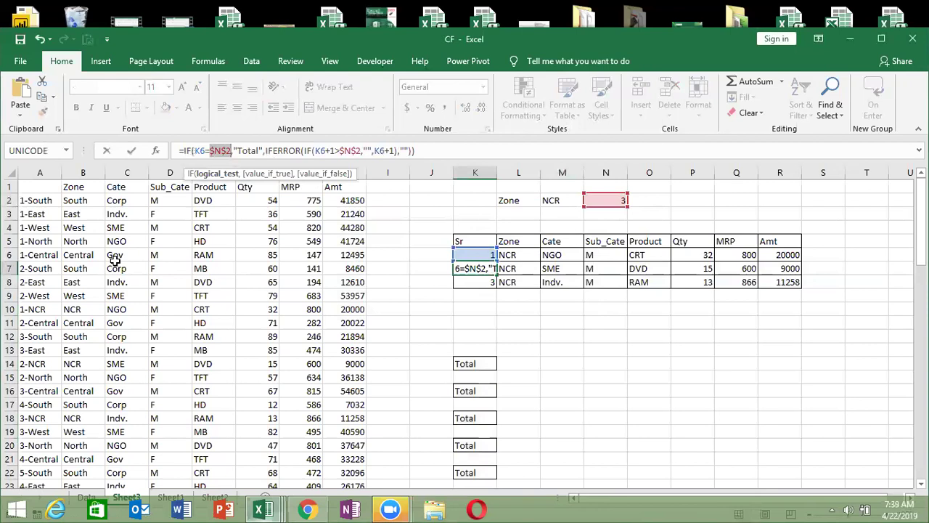
pyautogui.press('Return')
# - Fill the Sr formula down column K, leaving a single Total in K9
pyautogui.press('Up')
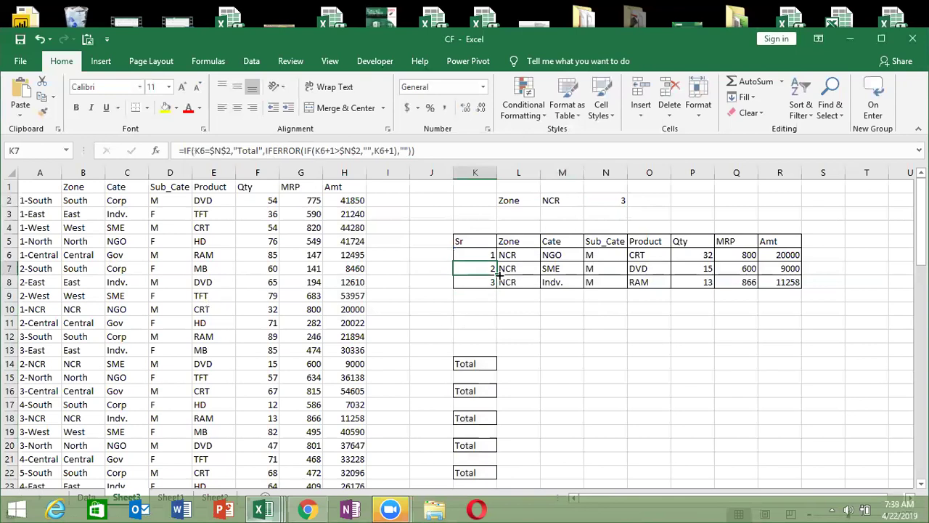
pyautogui.doubleClick(498, 275)
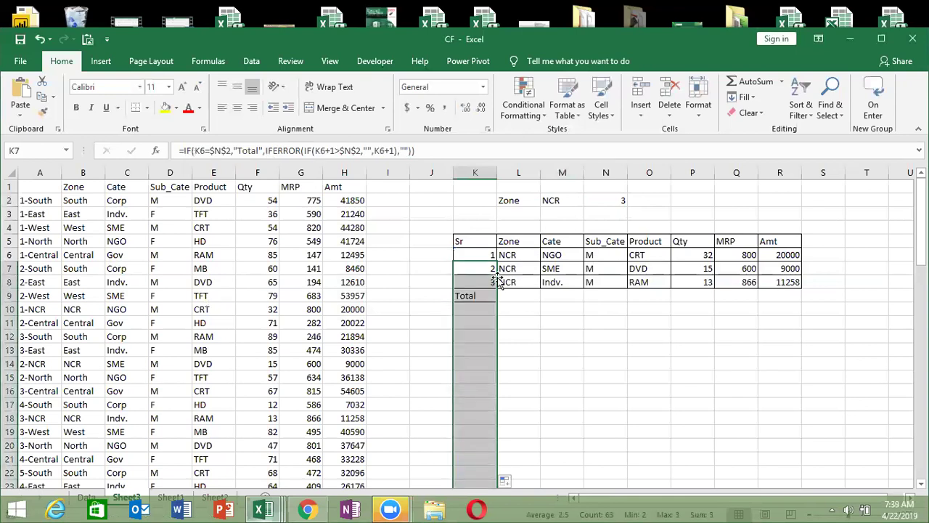
pyautogui.click(488, 294)
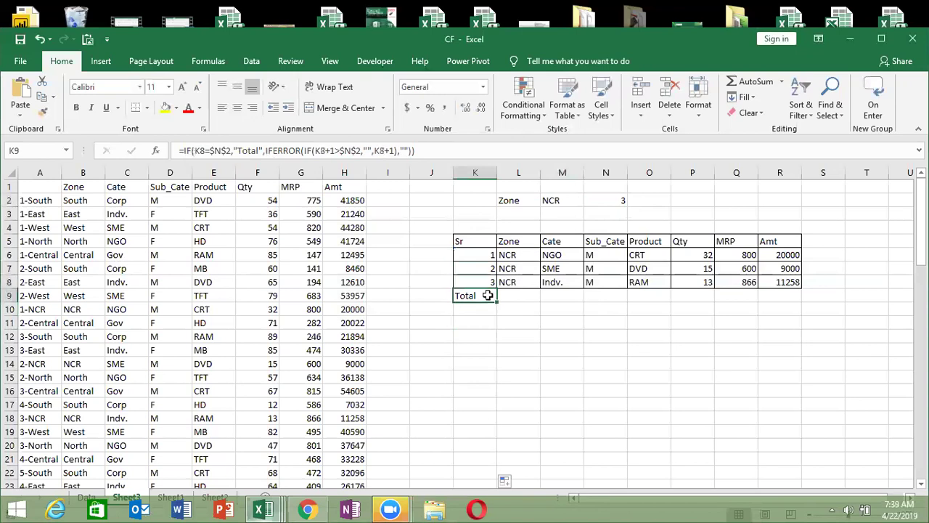
pyautogui.press('Right')
pyautogui.press('Right')
pyautogui.press('Left')
pyautogui.press('Up')
pyautogui.press('Up')
pyautogui.press('Right')
pyautogui.press('Right')
pyautogui.press('Right')
pyautogui.press('Right')
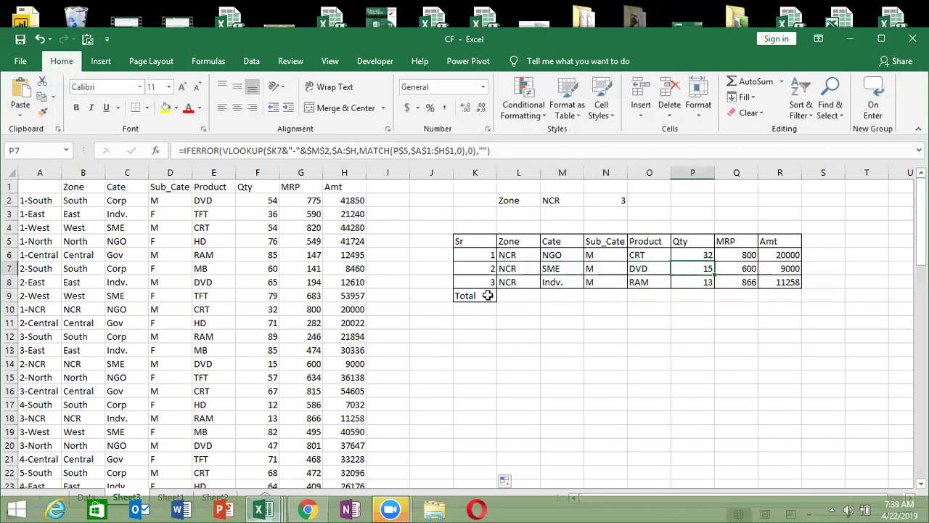
# - Wrap P7's Qty lookup in =IF(K7="Total",SUM($P$6:P6),…)
pyautogui.click(182, 150)
pyautogui.write('IF(')
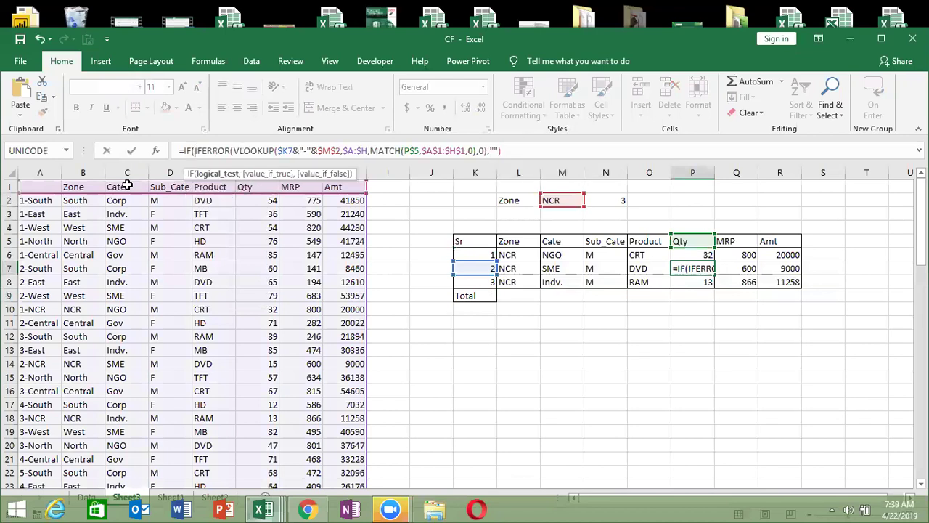
pyautogui.click(470, 269)
pyautogui.write('=')
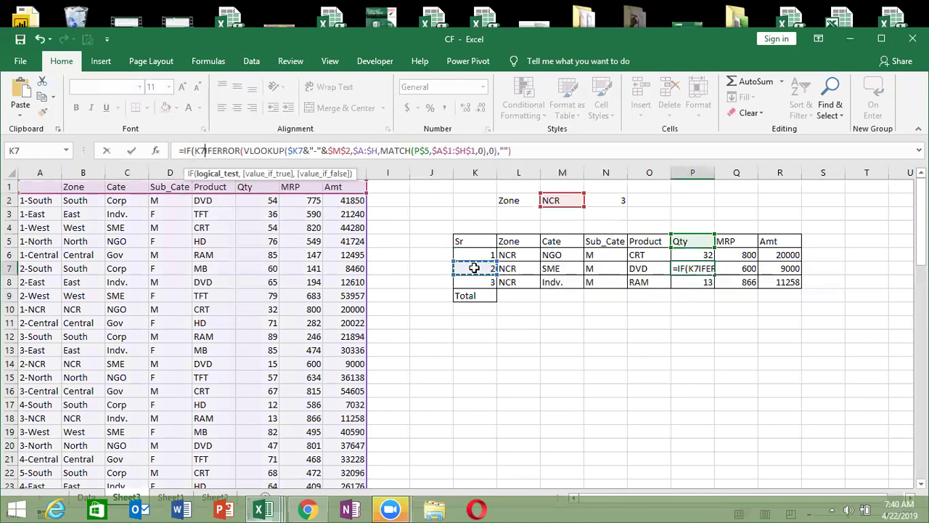
pyautogui.write('"Total",')
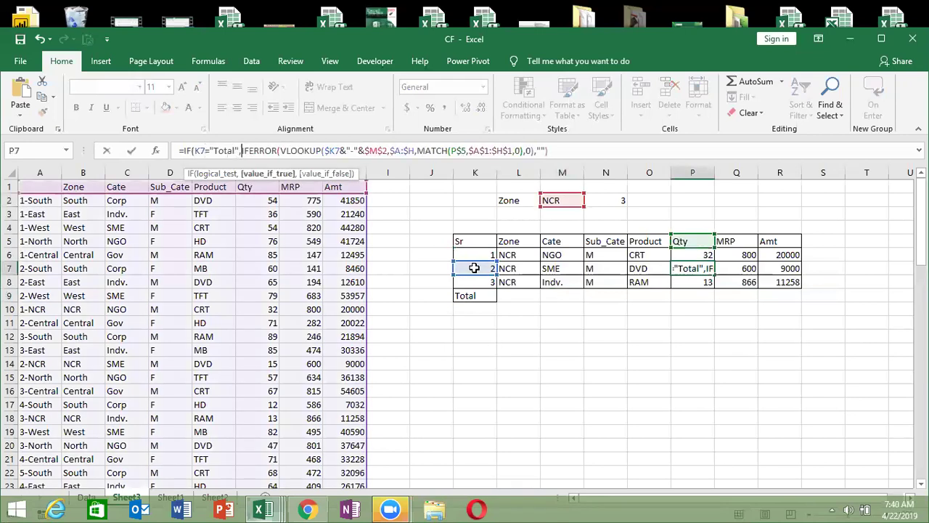
pyautogui.write('SUM(')
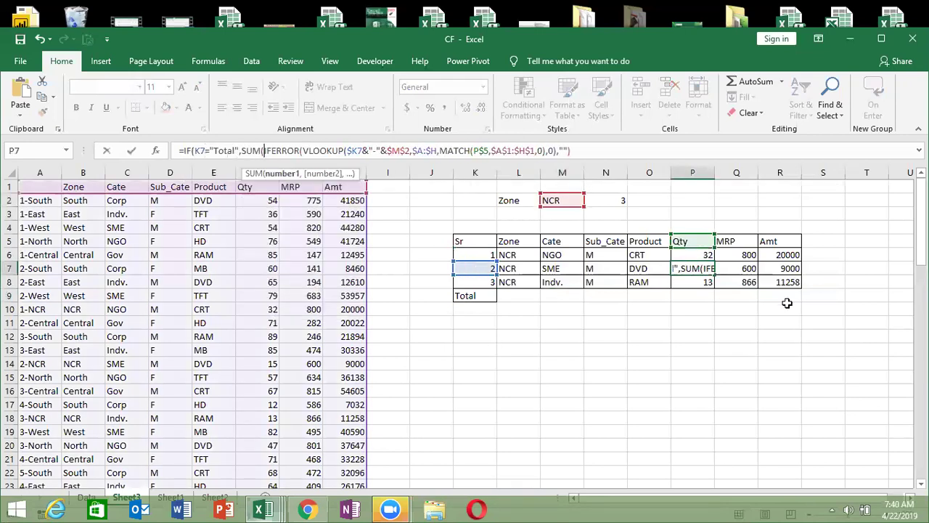
pyautogui.click(705, 256)
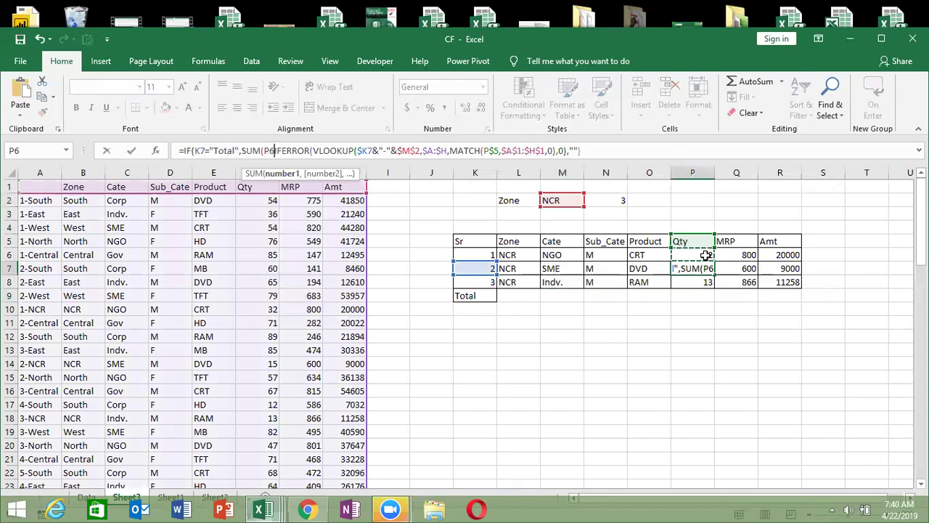
pyautogui.write(':')
pyautogui.click(706, 255)
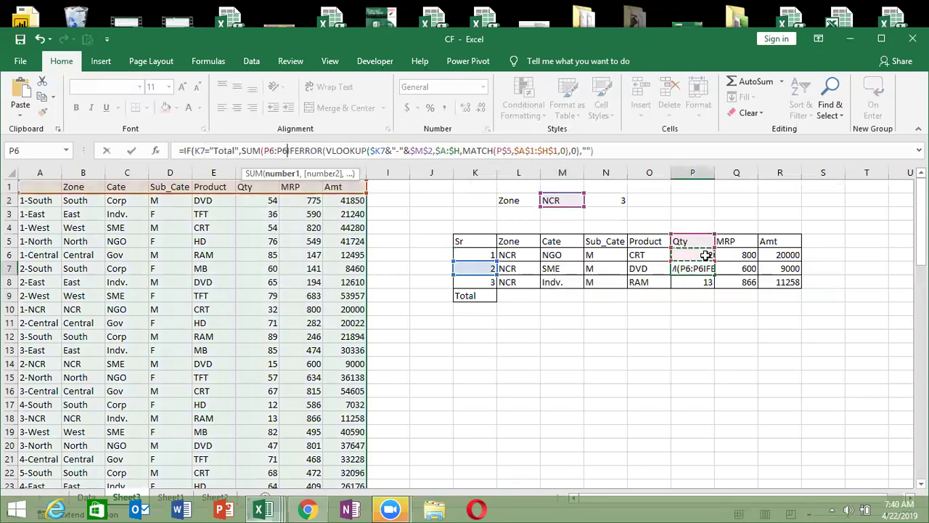
pyautogui.write('),')
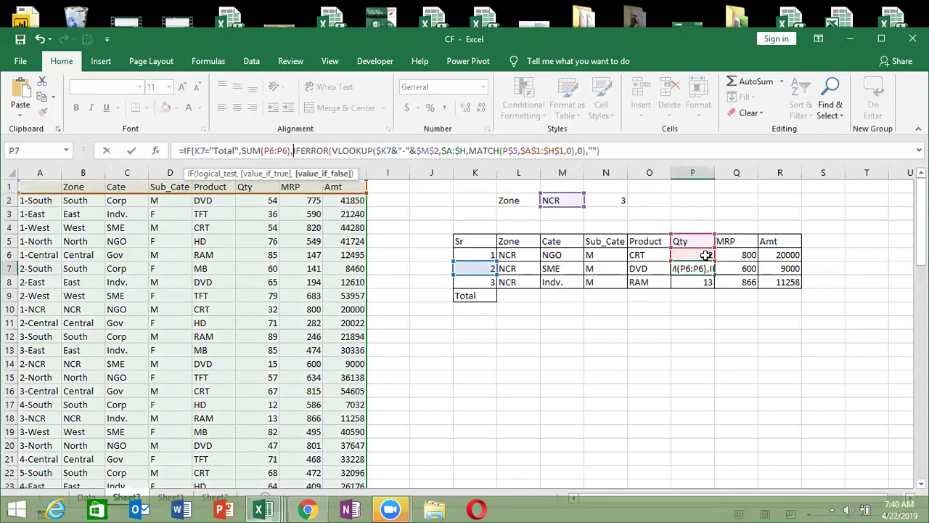
pyautogui.click(274, 152)
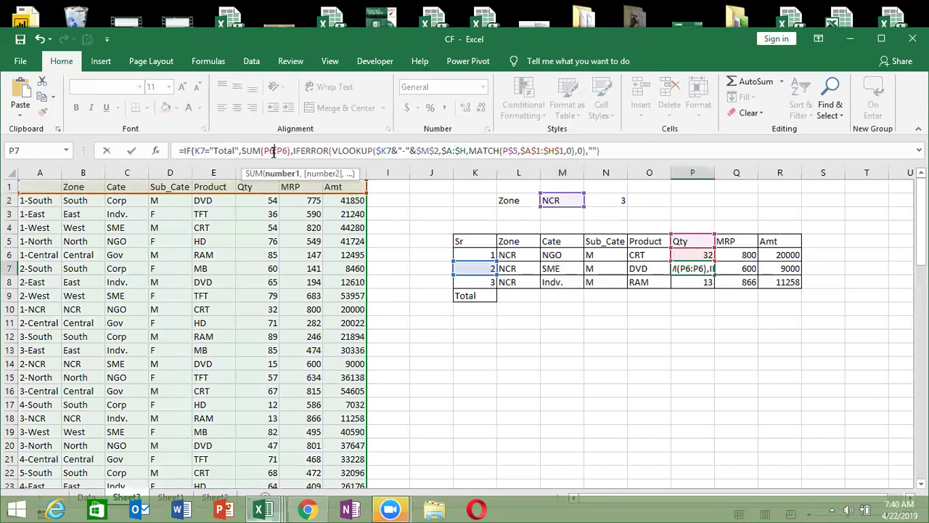
pyautogui.press('F4')
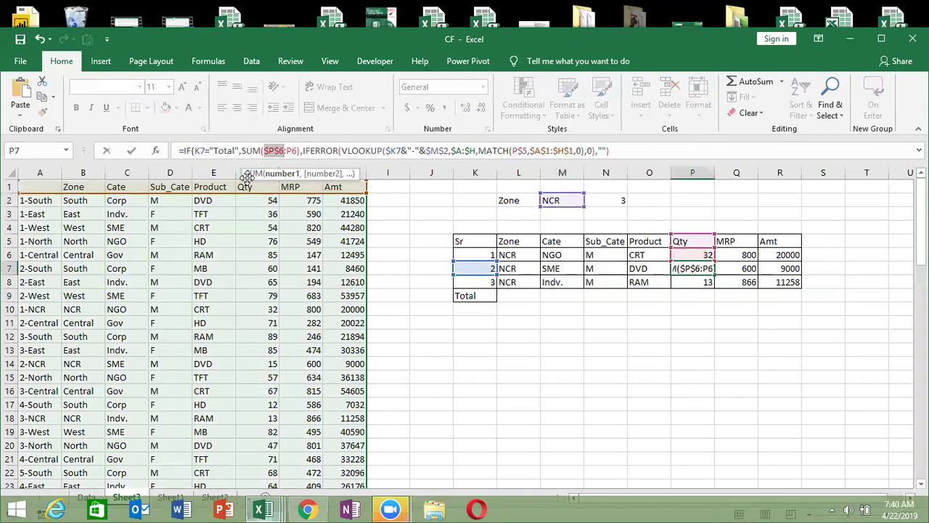
pyautogui.press('Return')
pyautogui.press('Return')
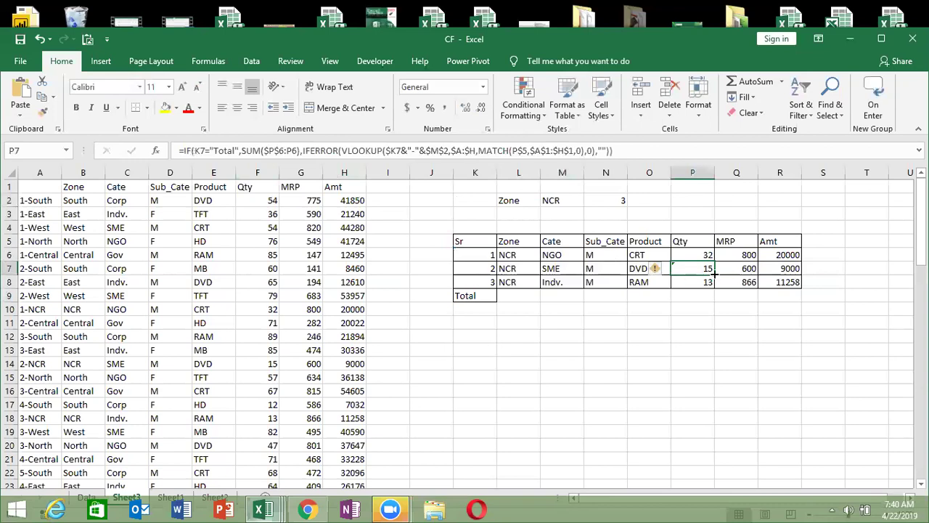
# - Fill the Qty formula down column P and ignore the inconsistent-formula warnings
pyautogui.doubleClick(715, 274)
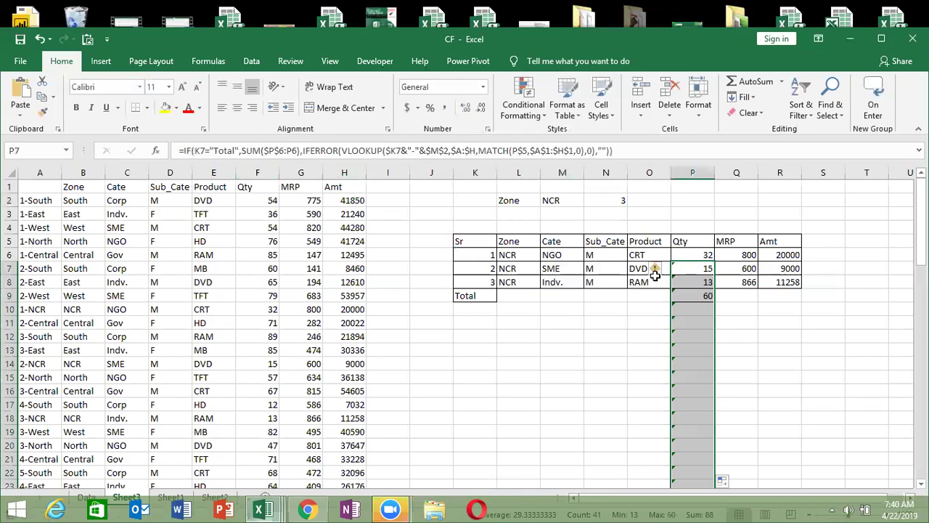
pyautogui.click(663, 271)
pyautogui.click(691, 268)
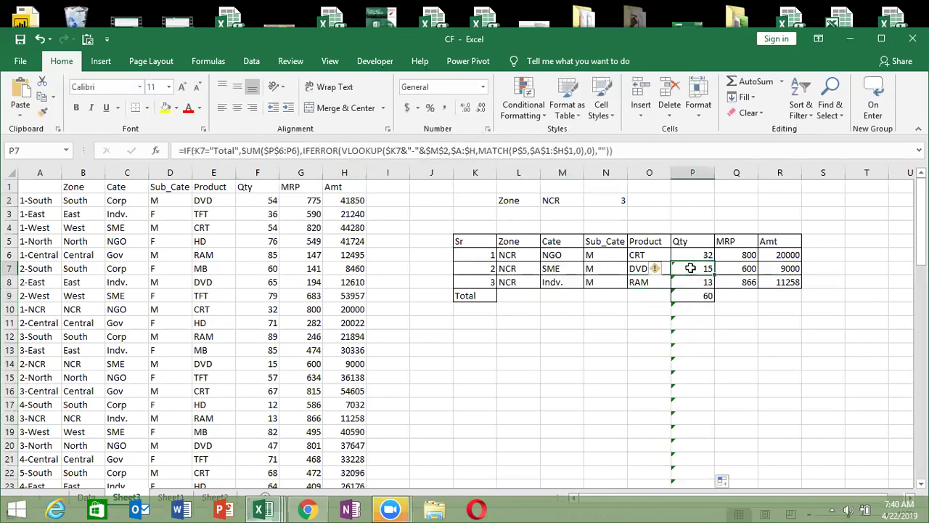
pyautogui.hotkey('ctrl', 'shift', 'Down')
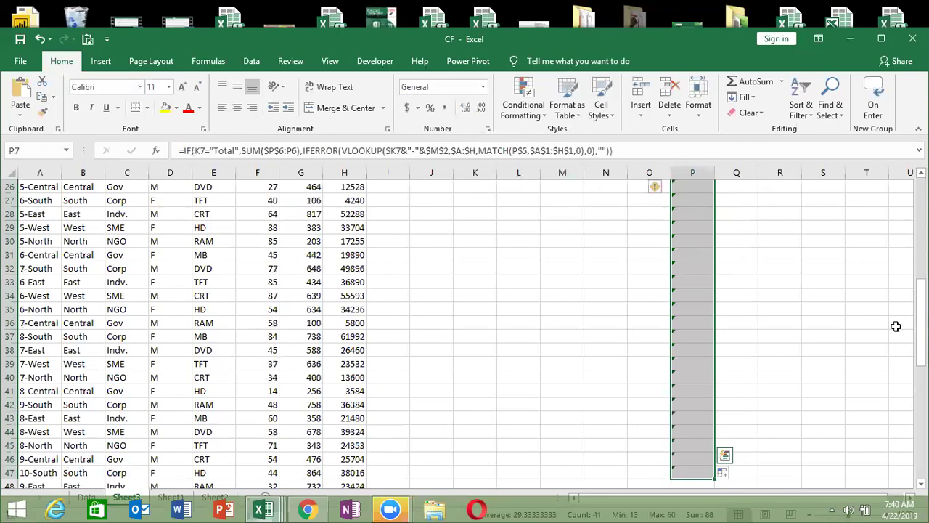
pyautogui.click(662, 188)
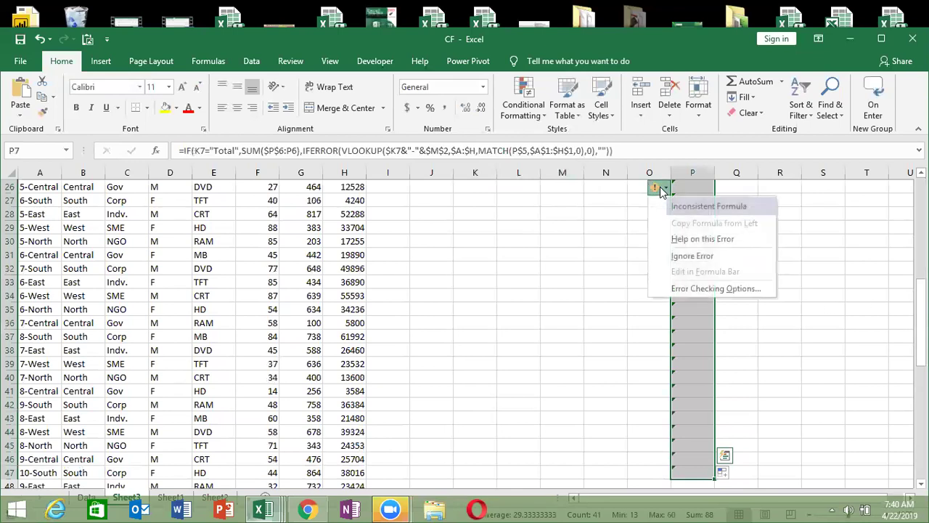
pyautogui.click(691, 254)
pyautogui.moveTo(921, 320); pyautogui.dragTo(921, 218)
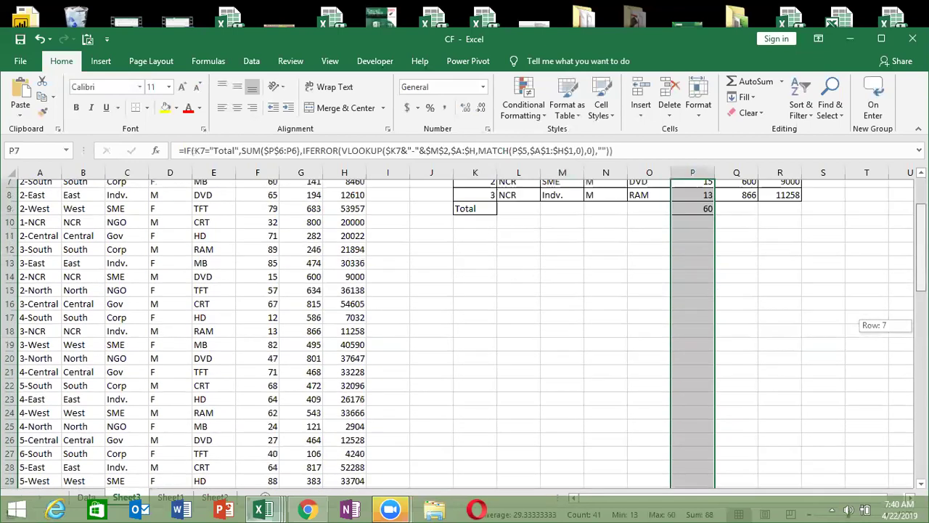
pyautogui.click(751, 266)
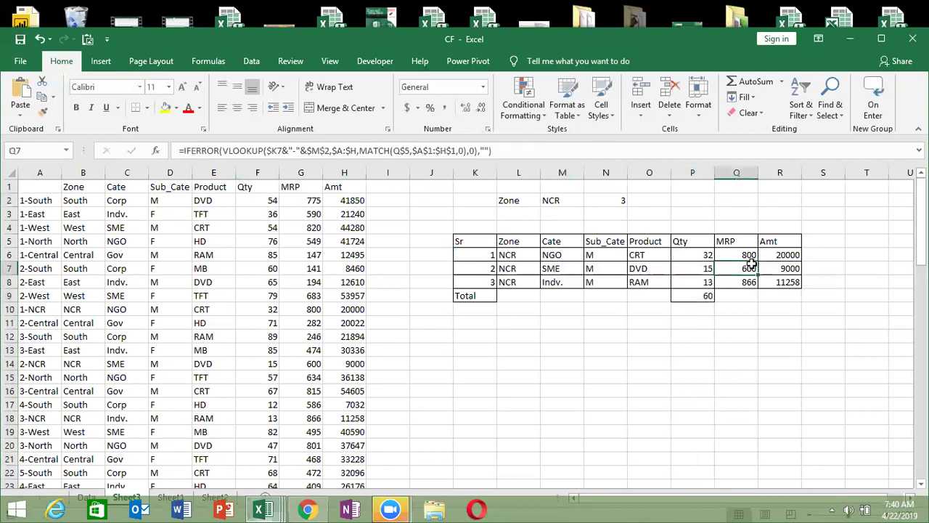
# - Wrap Q7's MRP lookup in =IF(K7="Total",SUM($Q$6:Q6),…)
pyautogui.click(185, 151)
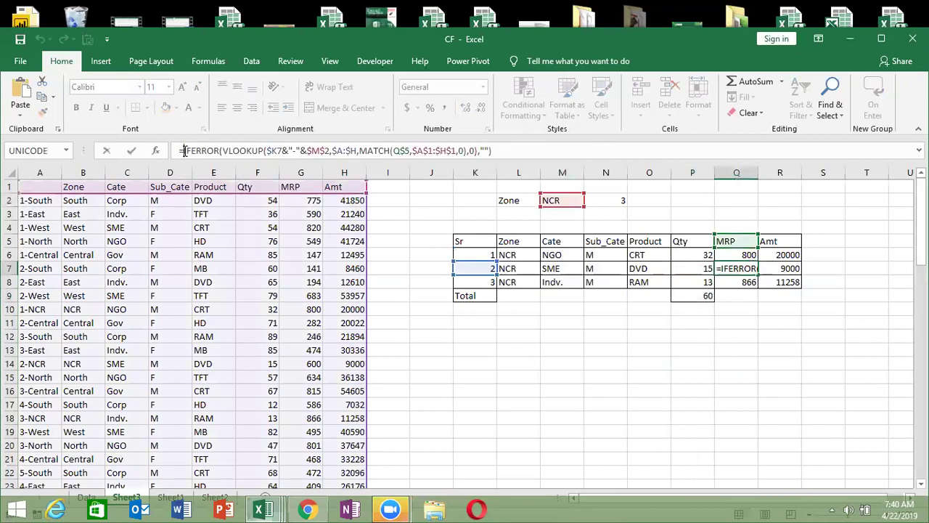
pyautogui.write('IF(')
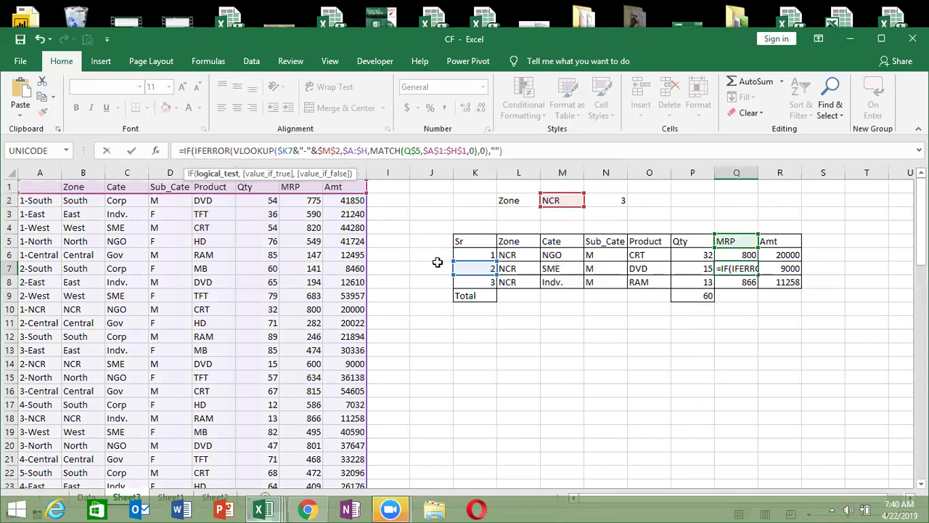
pyautogui.click(464, 268)
pyautogui.write('="Total",')
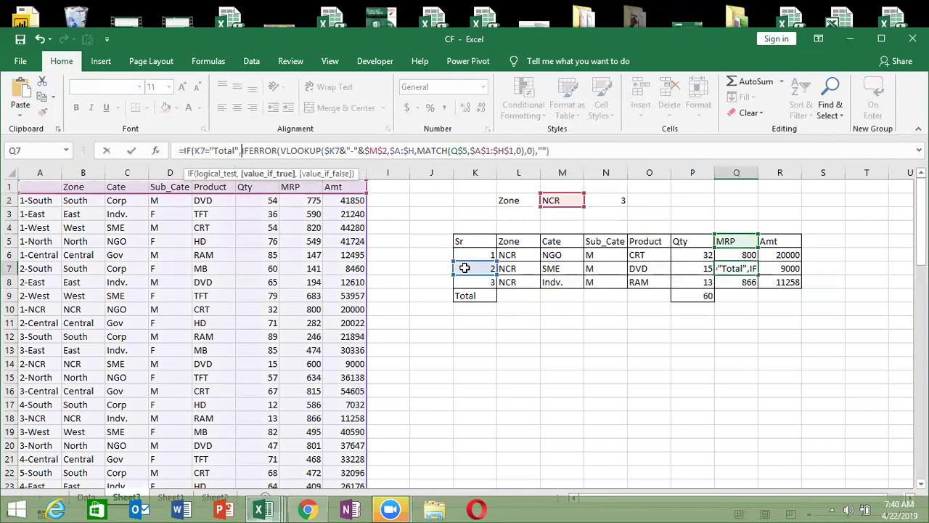
pyautogui.write('SUM')
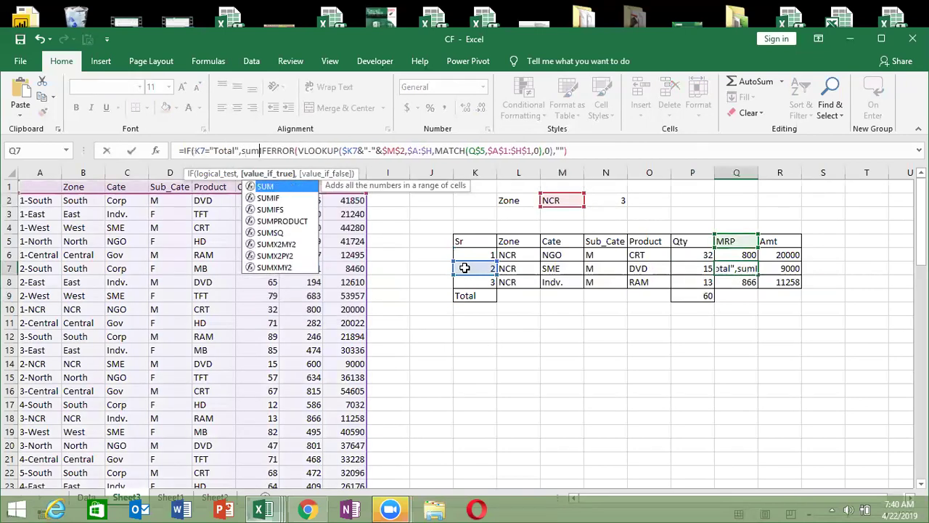
pyautogui.write('(')
pyautogui.click(748, 254)
pyautogui.keyDown('shift'); pyautogui.click(749, 254); pyautogui.keyUp('shift')
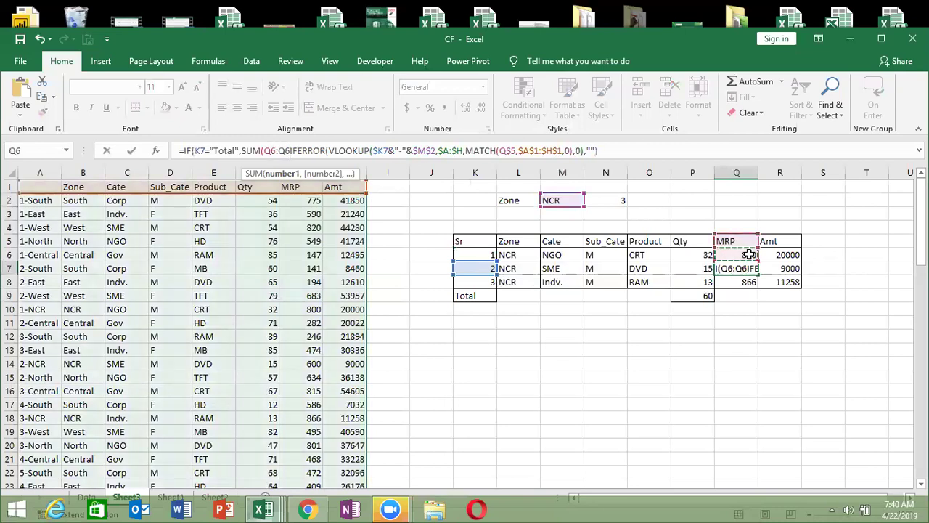
pyautogui.write(')')
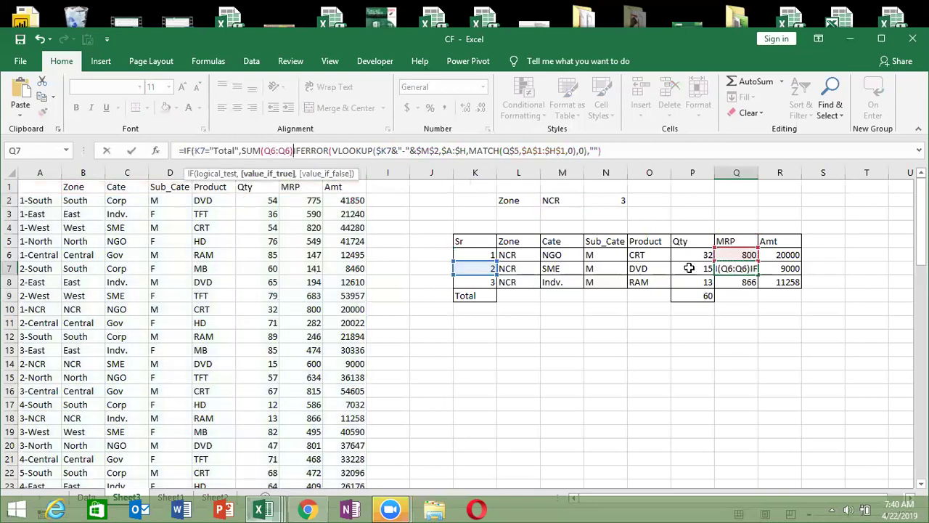
pyautogui.write(',')
pyautogui.click(270, 150)
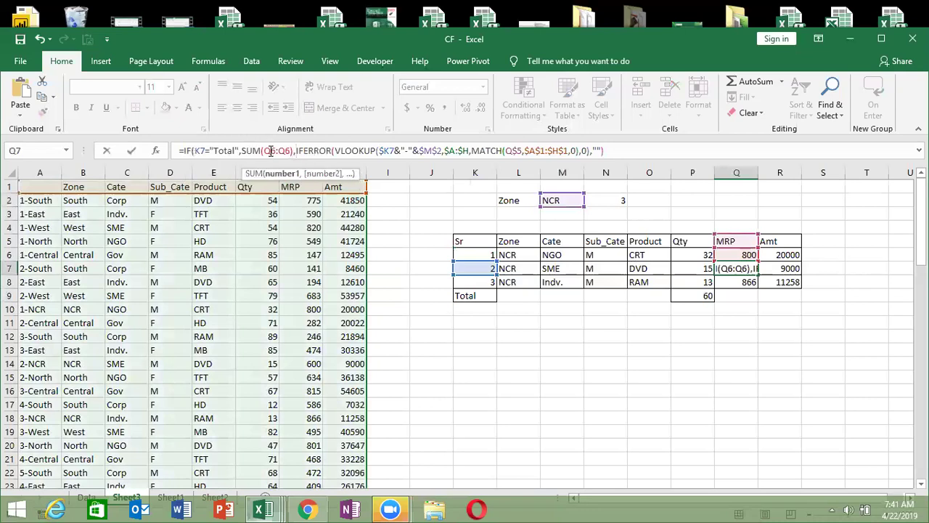
pyautogui.press('F4')
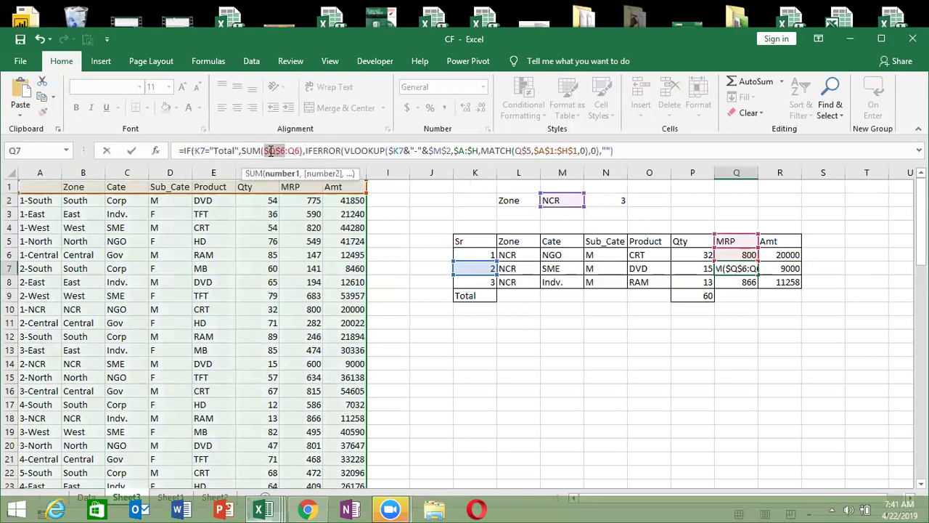
pyautogui.press('Return')
pyautogui.press('Return')
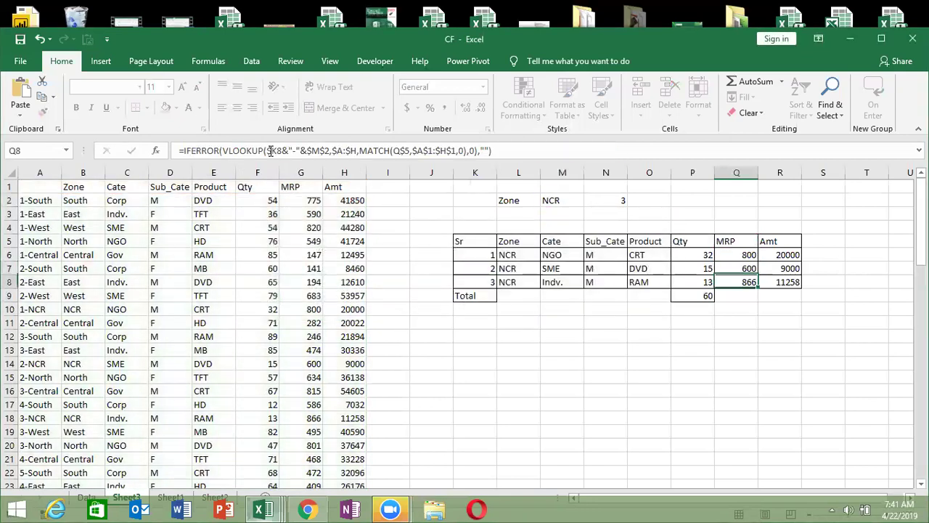
# - Dismiss the inconsistent-formula warning and fill the MRP formula down, totalling 2266
pyautogui.press('Up')
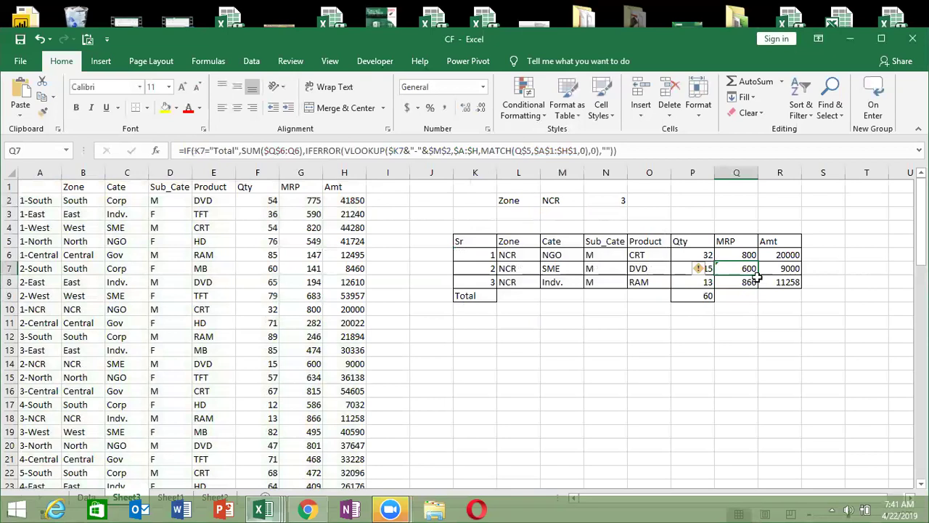
pyautogui.click(701, 268)
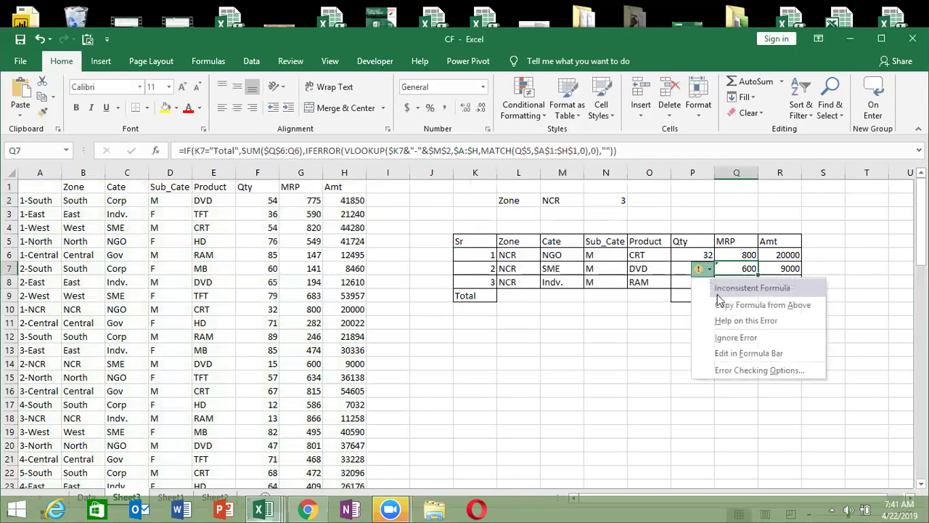
pyautogui.click(724, 338)
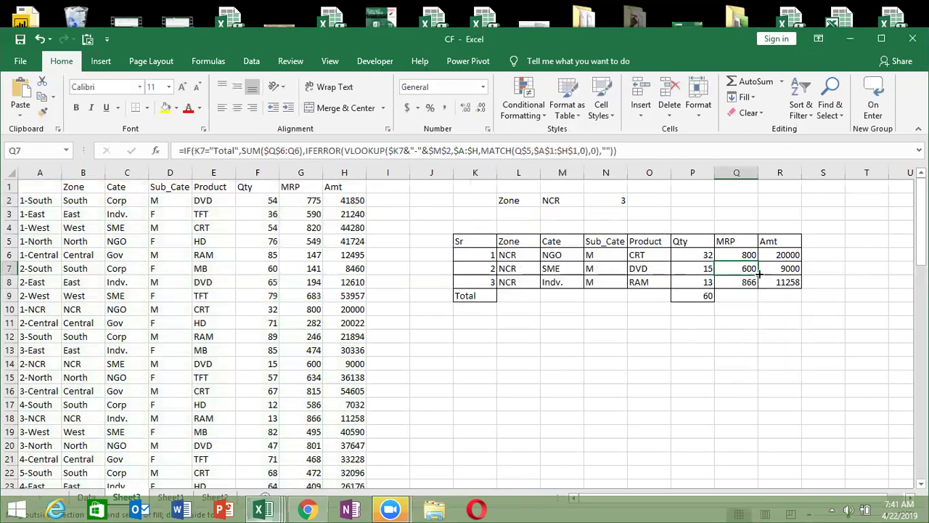
pyautogui.doubleClick(759, 273)
pyautogui.click(789, 268)
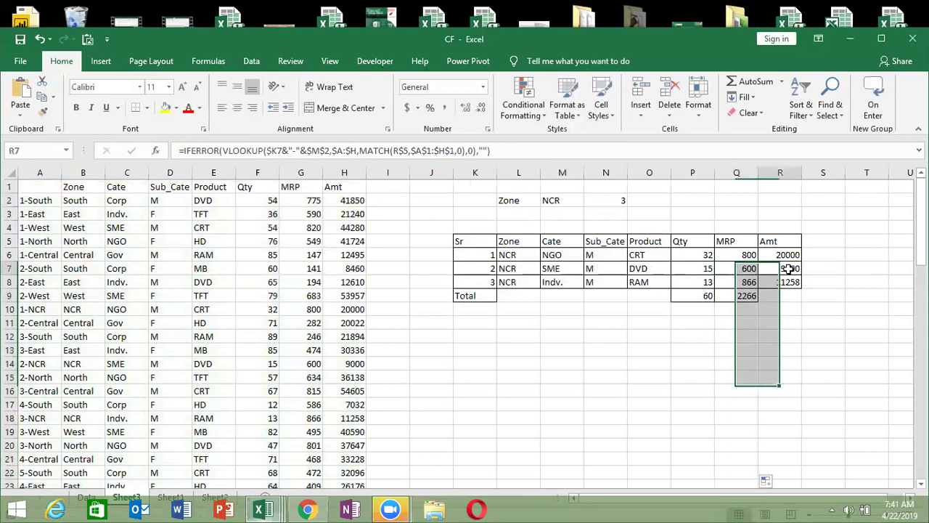
# - Replace SUM with AVERAGE in Q7's MRP formula and refill it, giving 755.3333
pyautogui.click(726, 291)
pyautogui.click(737, 268)
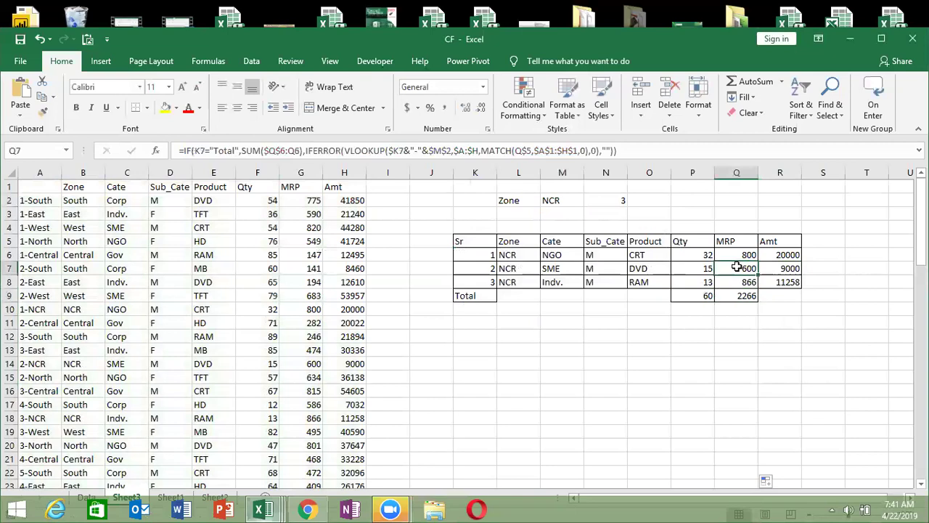
pyautogui.click(245, 154)
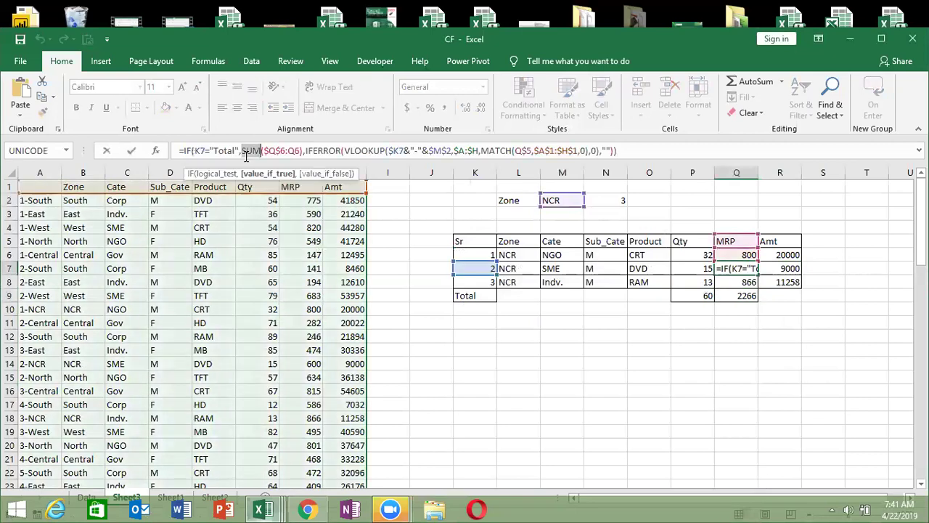
pyautogui.write('av')
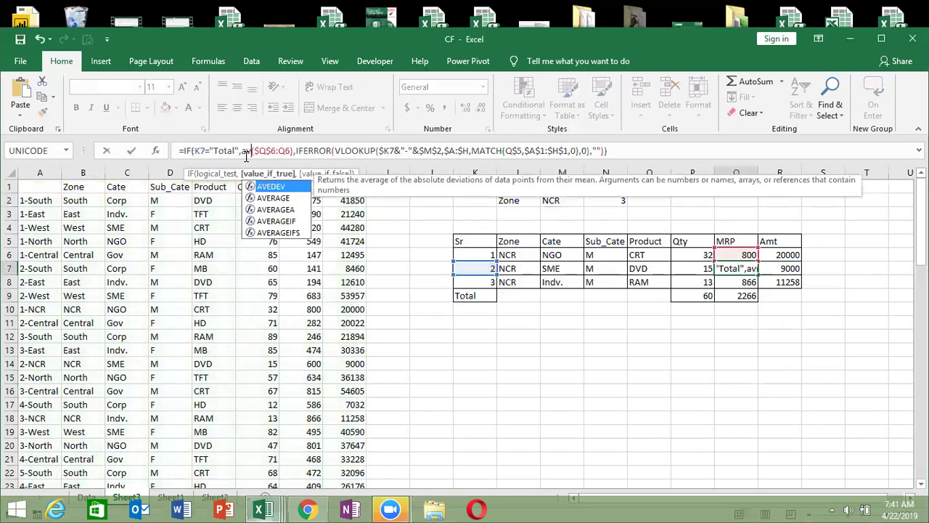
pyautogui.press('Down')
pyautogui.press('Tab')
pyautogui.press('Return')
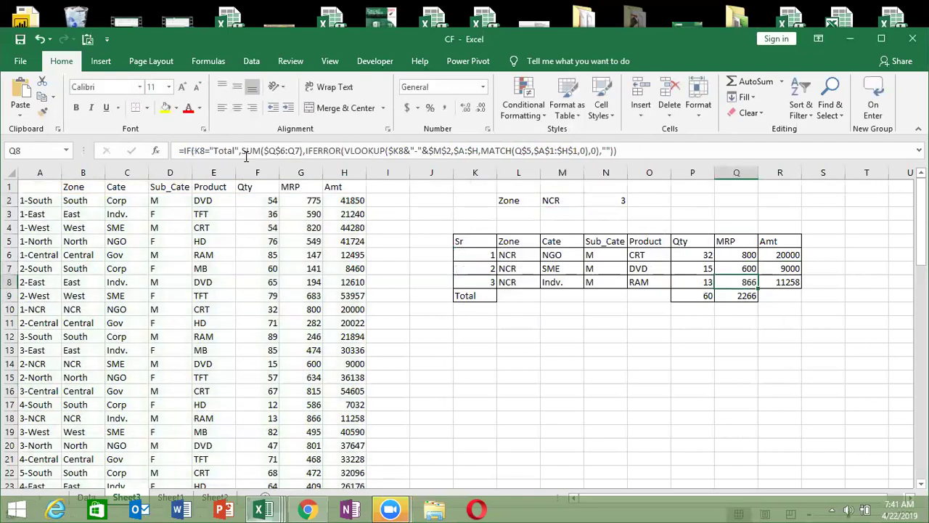
pyautogui.press('Up')
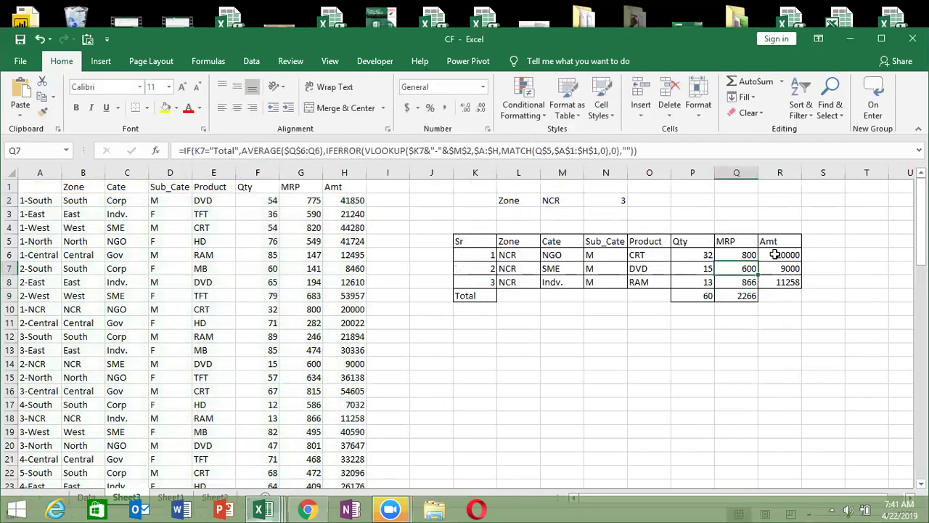
pyautogui.doubleClick(759, 274)
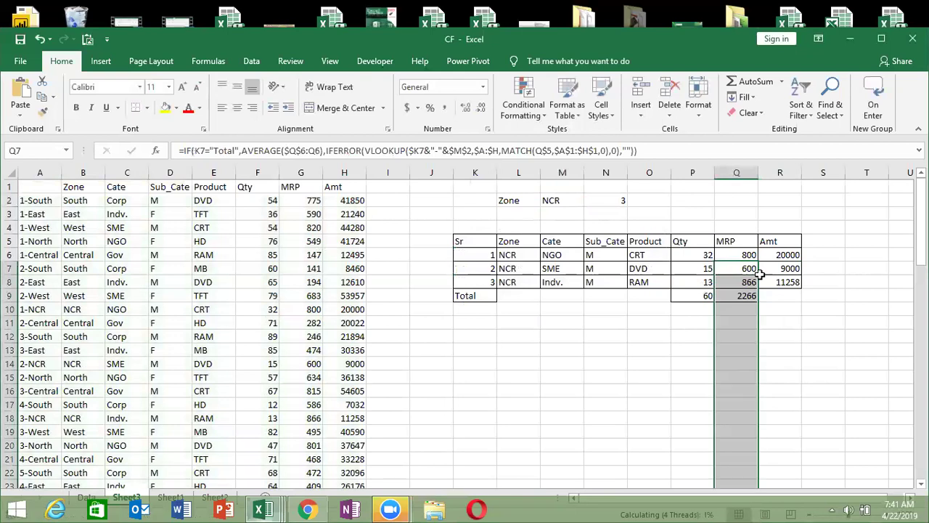
pyautogui.click(785, 269)
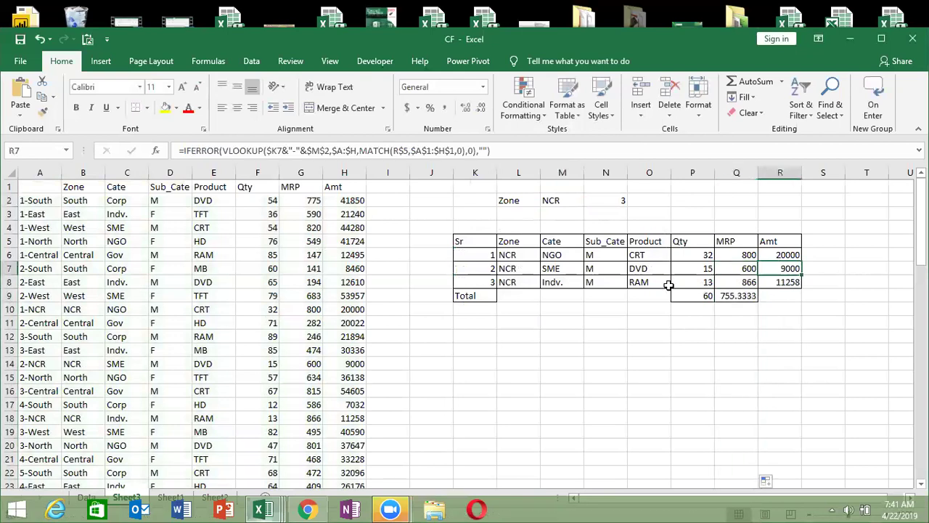
# - Wrap R7's Amt formula in IF(K7="total",SUM($R$6:R6),…) and fill to R9, totalling 40258
pyautogui.click(183, 152)
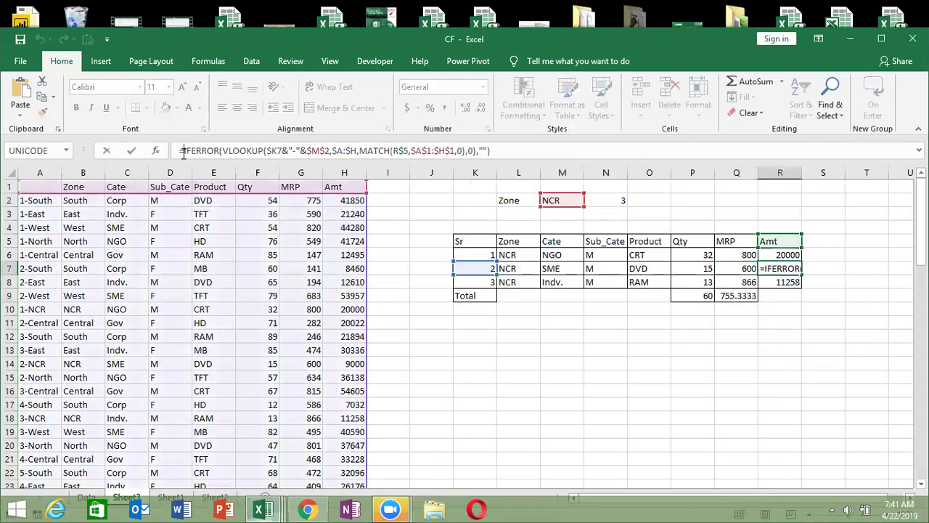
pyautogui.write('IF(')
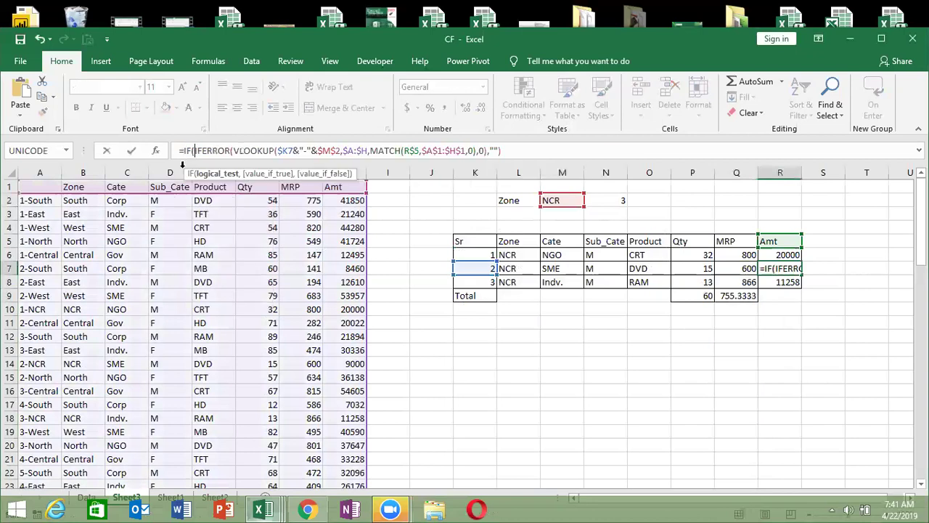
pyautogui.click(479, 270)
pyautogui.write('="total"')
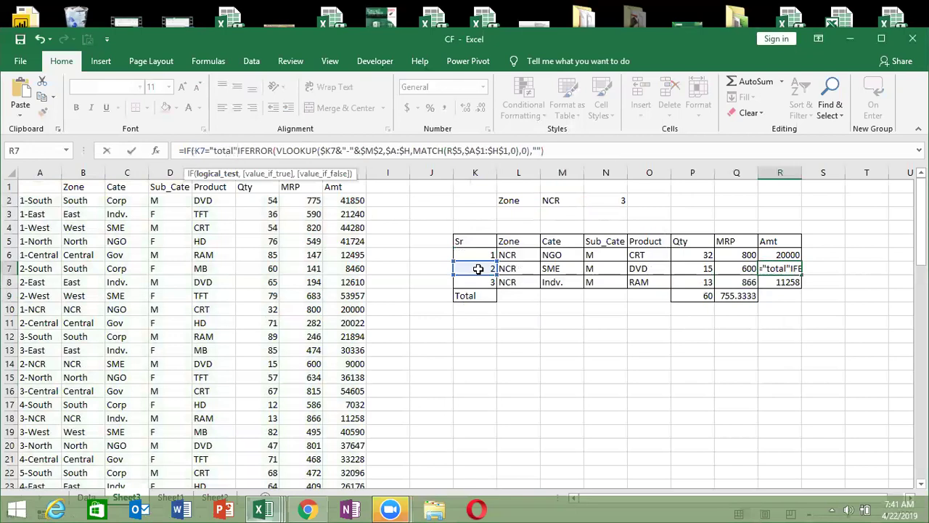
pyautogui.write(',SUM(')
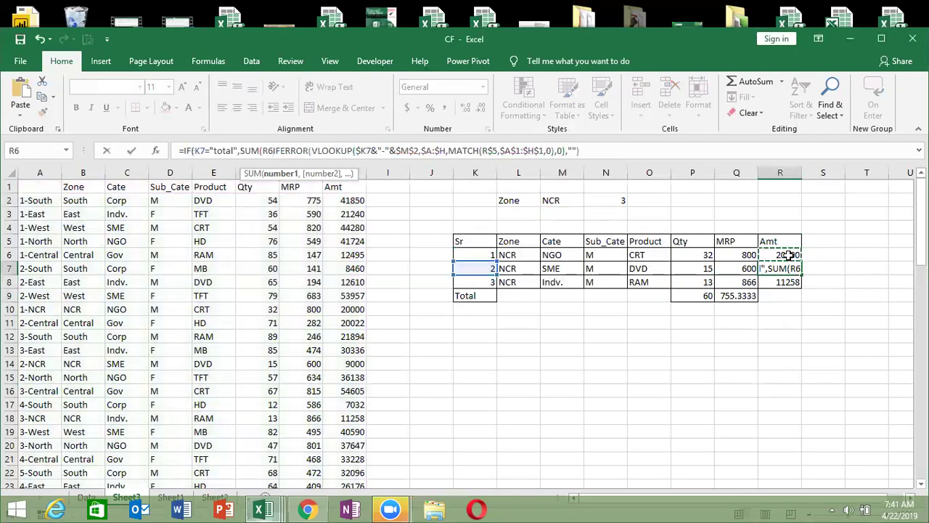
pyautogui.click(789, 255)
pyautogui.write('),')
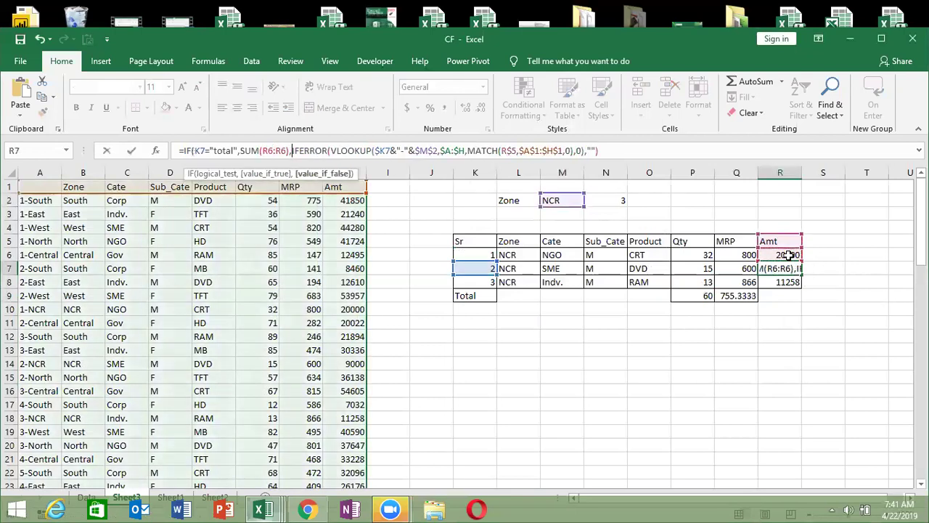
pyautogui.click(269, 150)
pyautogui.press('F4')
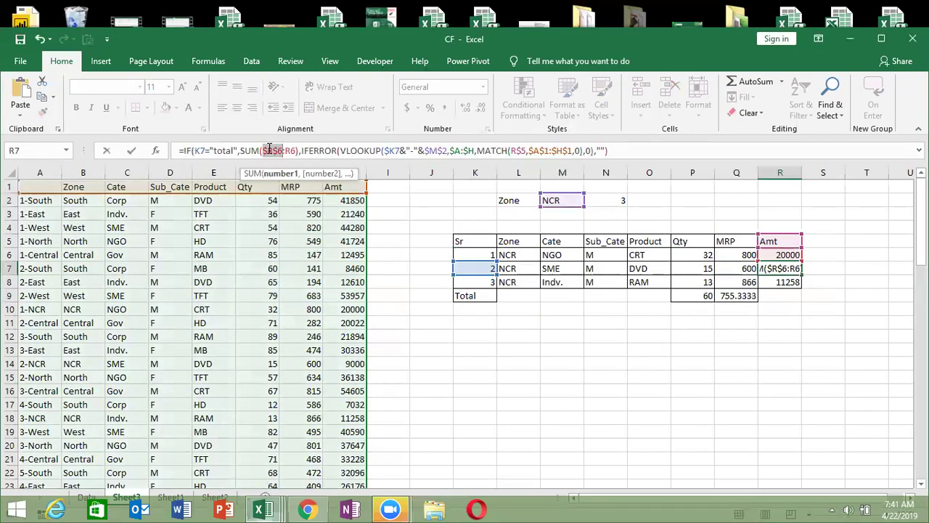
pyautogui.press('Return')
pyautogui.press('Return')
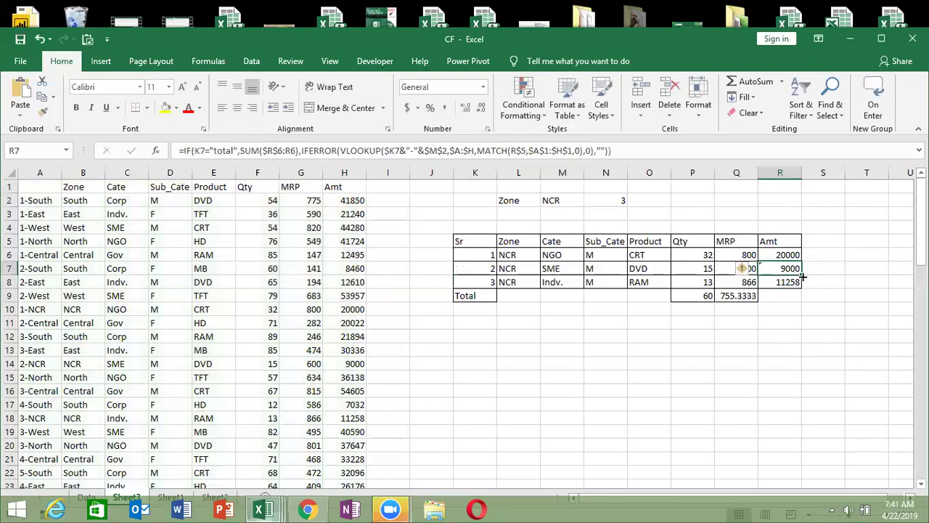
pyautogui.moveTo(803, 276); pyautogui.dragTo(799, 297)
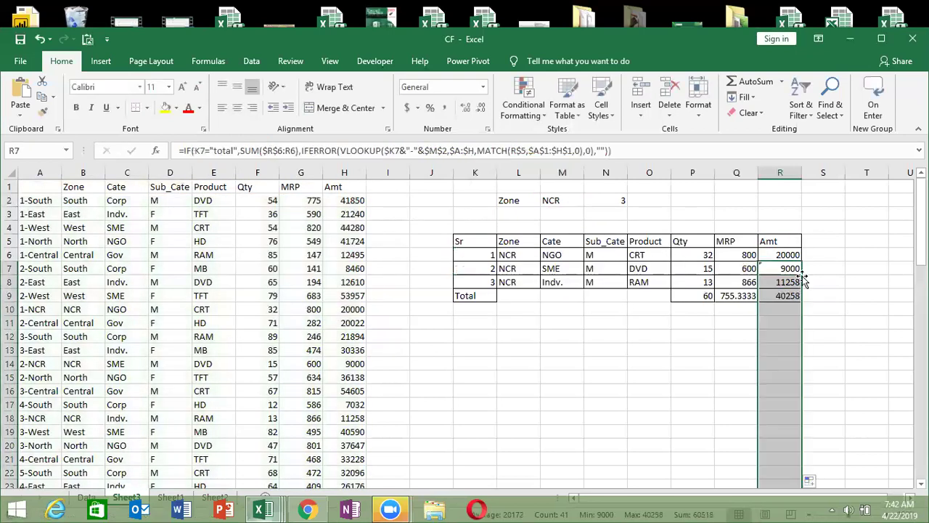
pyautogui.click(771, 294)
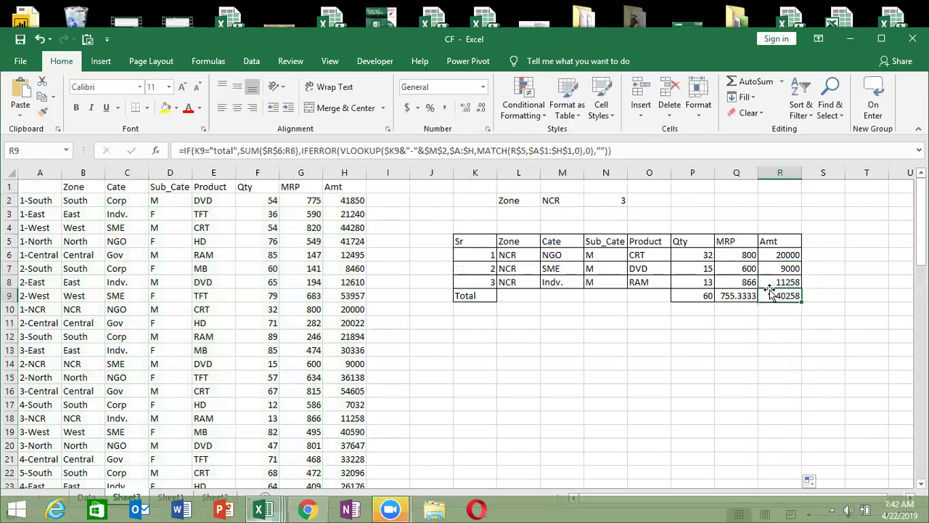
# - Enter South in zone cell M2 and review the 15 rows and totals 835, 574.5333, 457995
pyautogui.click(574, 201)
pyautogui.press('Up')
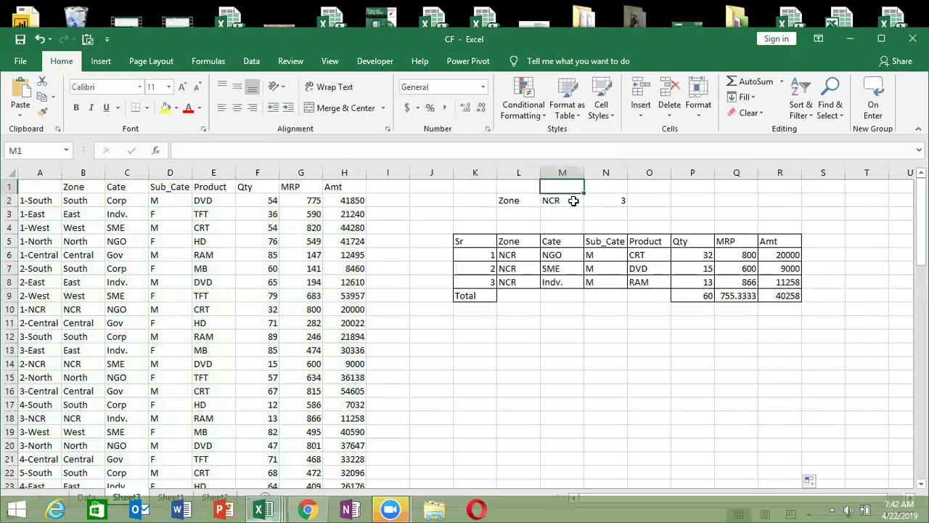
pyautogui.click(574, 201)
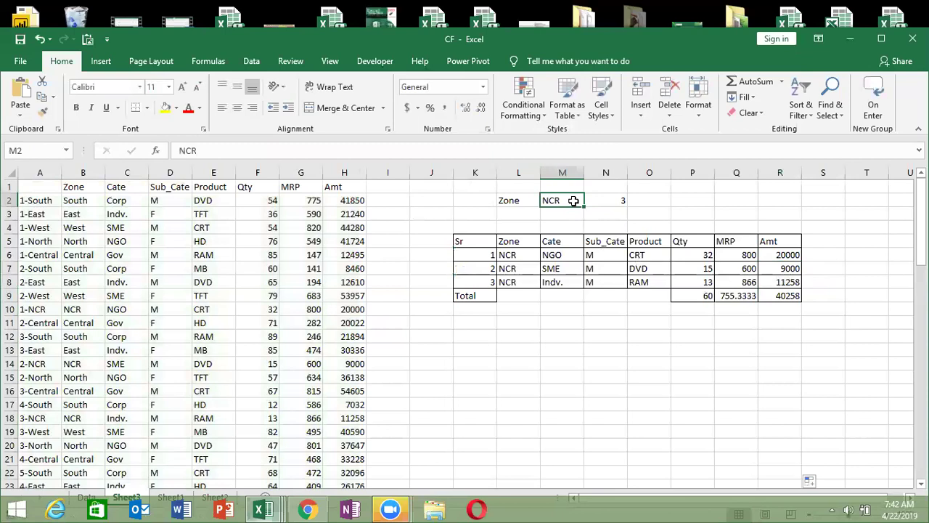
pyautogui.write('South')
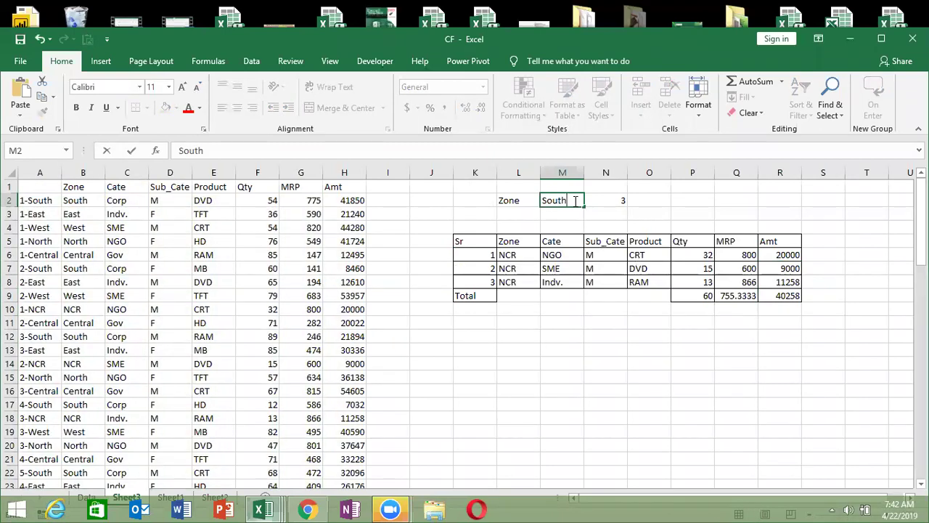
pyautogui.press('Return')
pyautogui.press('Down')
pyautogui.press('Down')
pyautogui.press('Down')
pyautogui.press('Down')
pyautogui.press('Down')
pyautogui.press('Down')
pyautogui.press('Down')
pyautogui.press('Up')
pyautogui.press('Up')
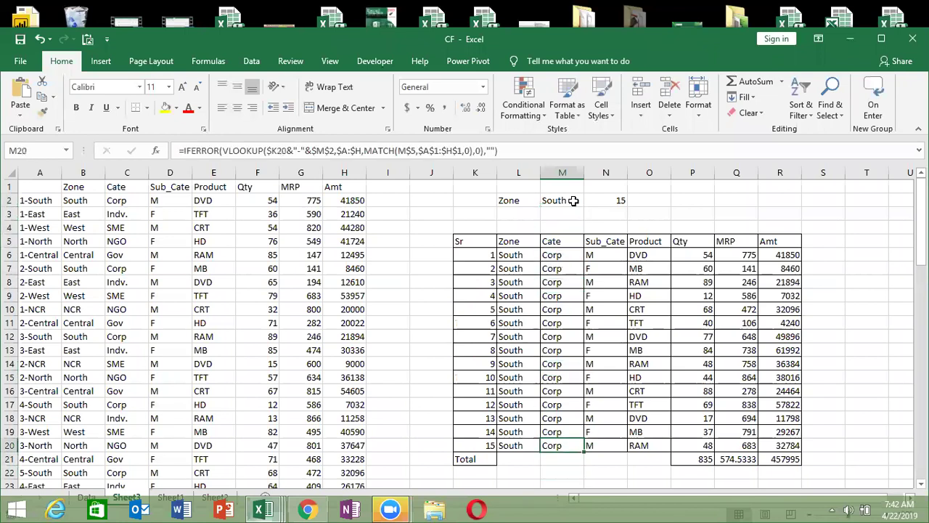
pyautogui.press('Up')
pyautogui.press('Up')
pyautogui.press('Up')
pyautogui.press('Up')
pyautogui.press('Up')
pyautogui.press('Up')
pyautogui.press('Up')
pyautogui.press('Up')
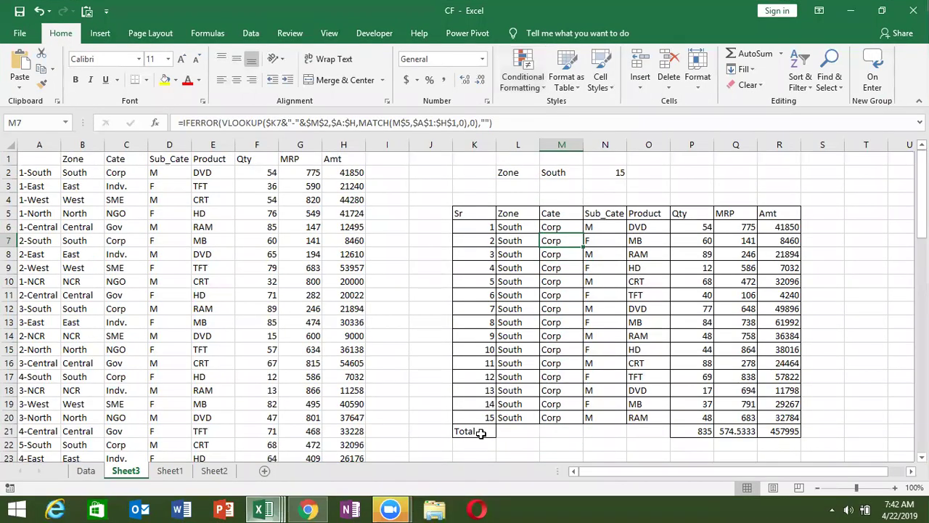
# - Check the Total label in K21, then save and close the CF workbook
pyautogui.click(480, 433)
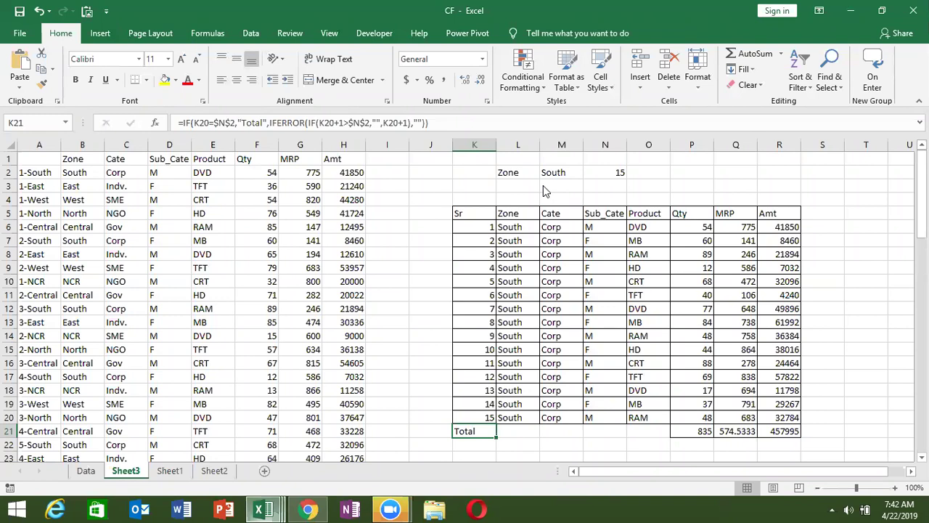
pyautogui.click(20, 10)
pyautogui.doubleClick(162, 12)
pyautogui.doubleClick(200, 35)
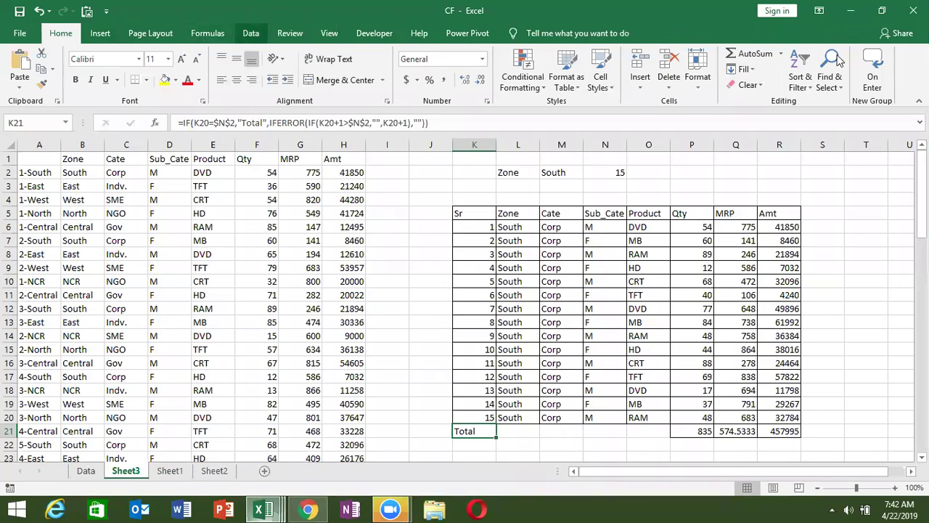
pyautogui.click(913, 10)
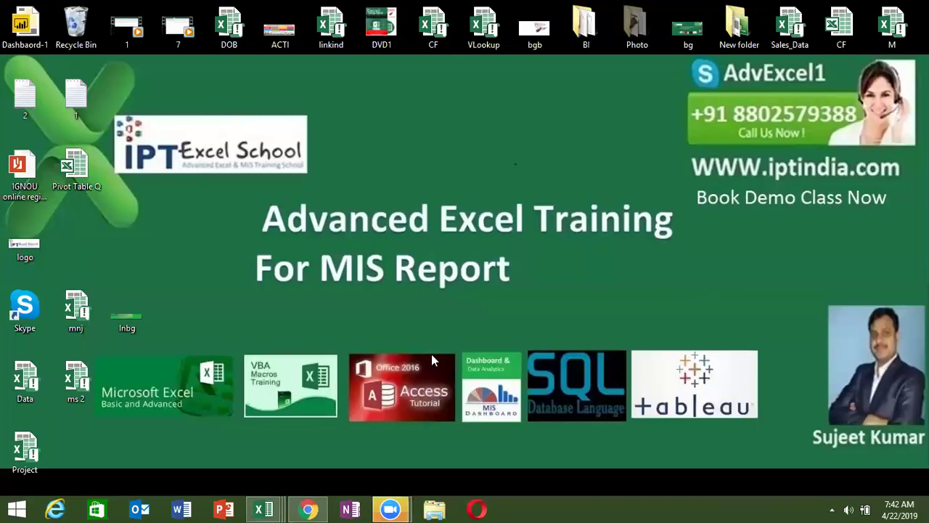
# - Open the New-PLUS_MINUS_AVERAGE_SAUDA workbook from the Downloads folder in File Explorer
pyautogui.click(434, 508)
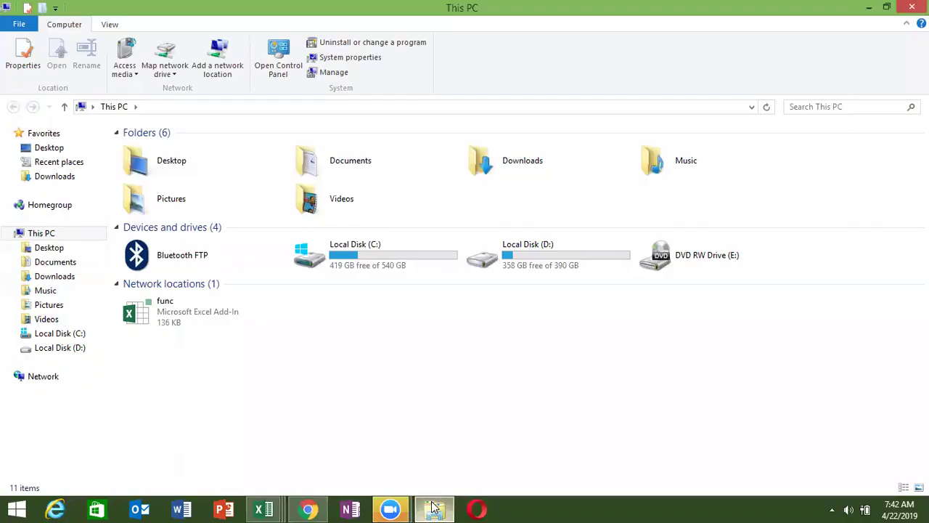
pyautogui.click(51, 277)
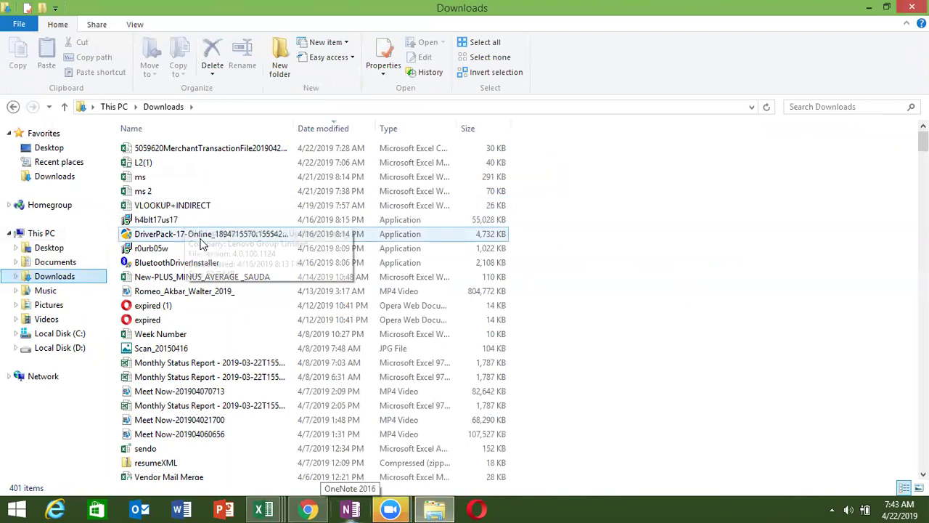
pyautogui.click(186, 279)
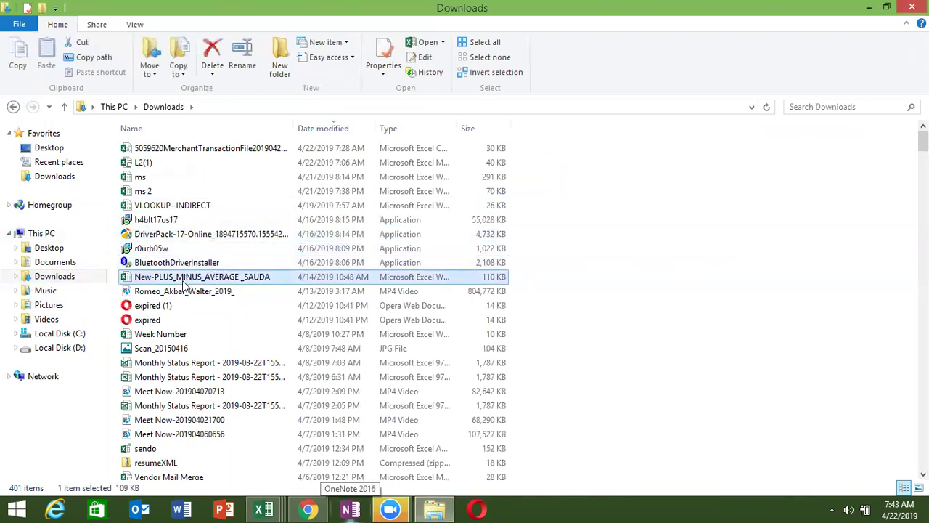
pyautogui.doubleClick(186, 279)
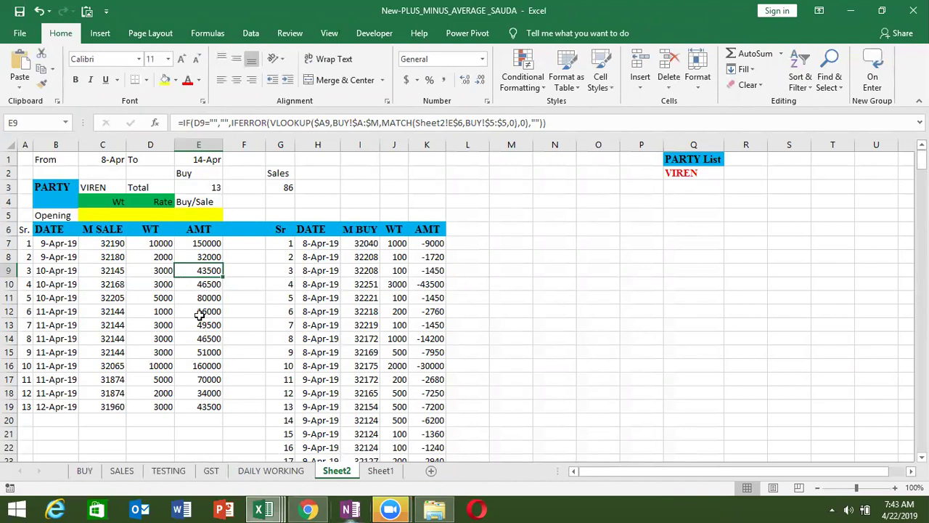
# - Inspect the formulas in D10, A10 and E14, glancing at the DAILY WORKING sheet
pyautogui.click(131, 281)
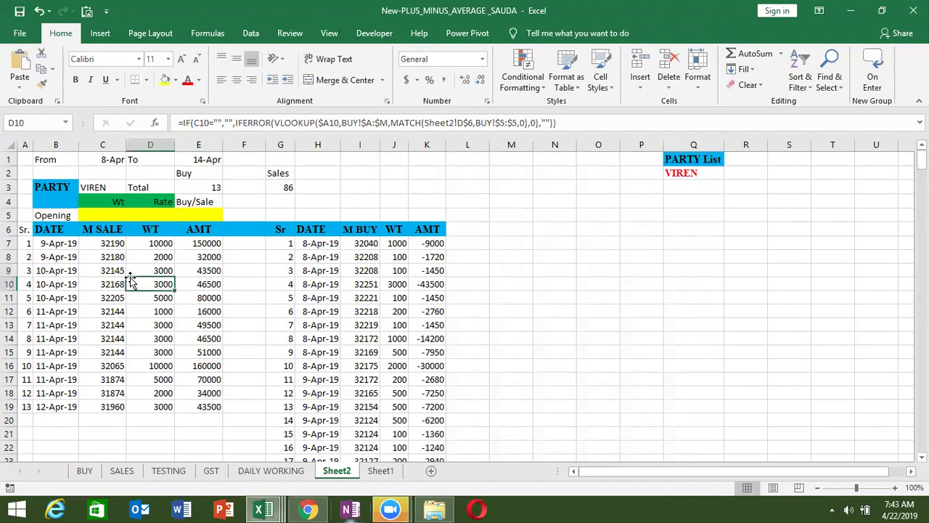
pyautogui.press('Left')
pyautogui.press('Left')
pyautogui.press('Left')
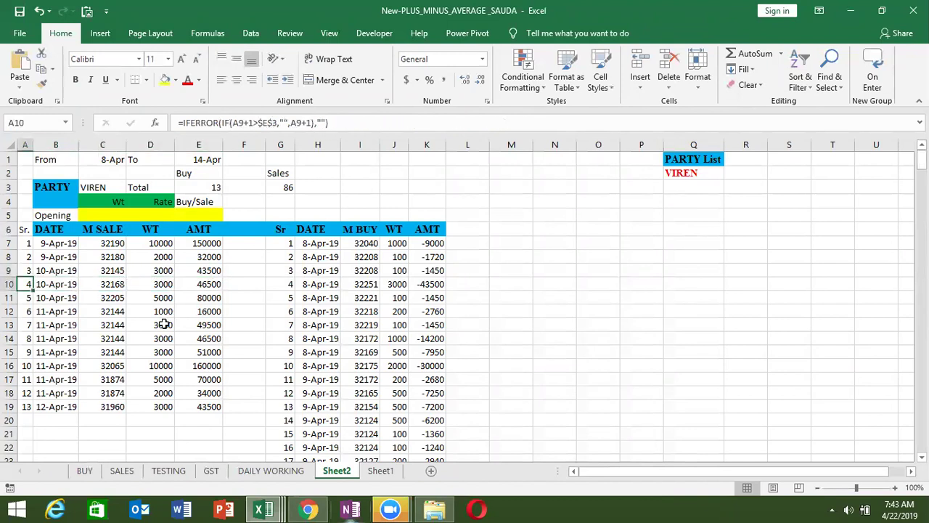
pyautogui.click(297, 473)
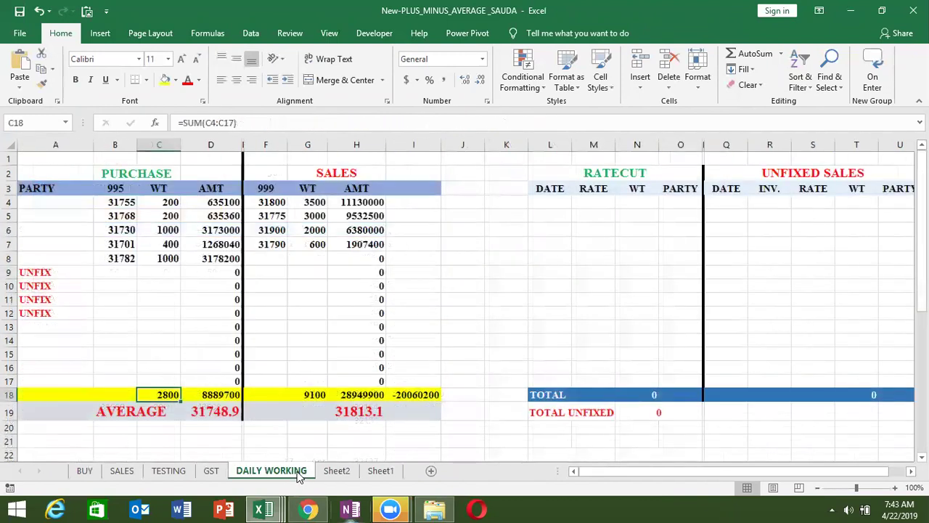
pyautogui.click(337, 470)
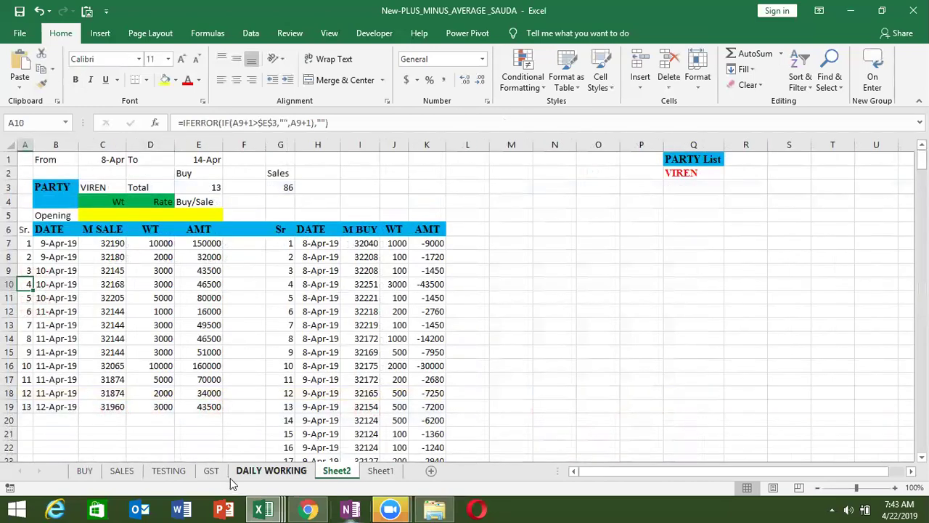
pyautogui.click(180, 473)
pyautogui.click(348, 471)
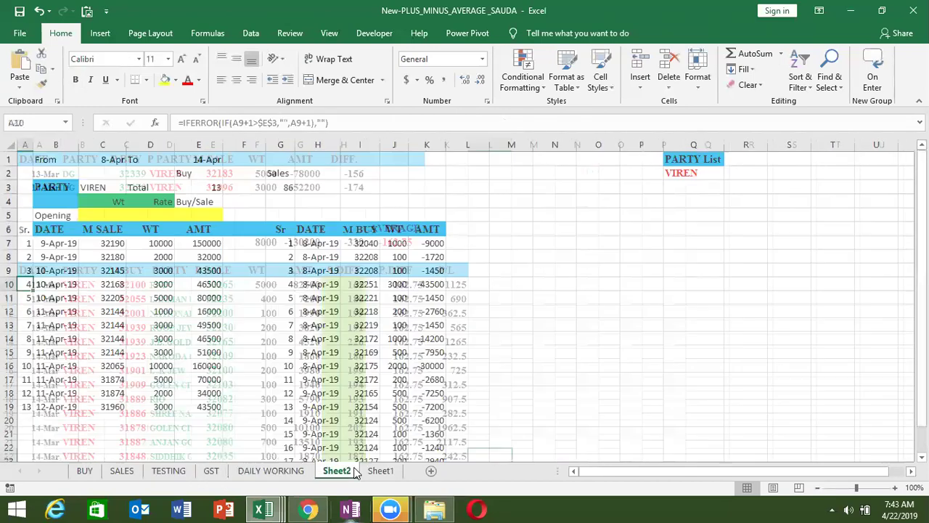
pyautogui.click(218, 338)
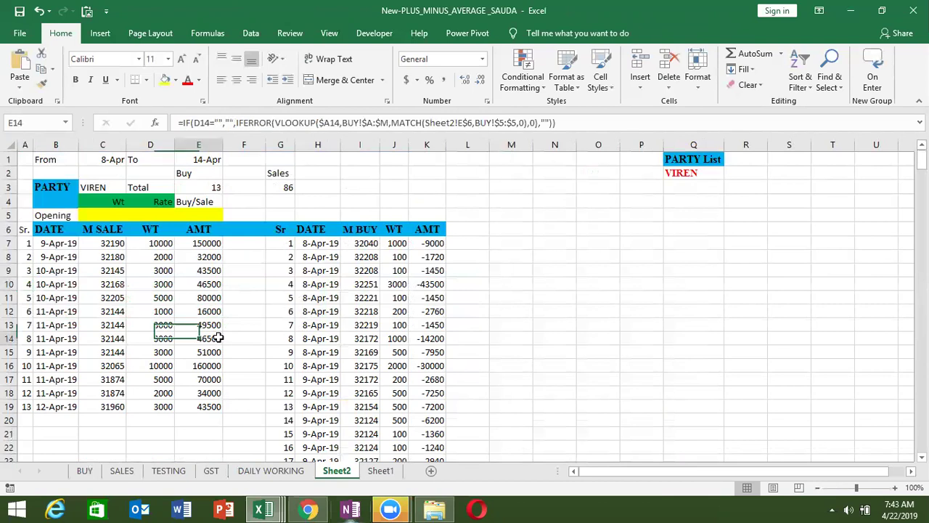
pyautogui.click(87, 472)
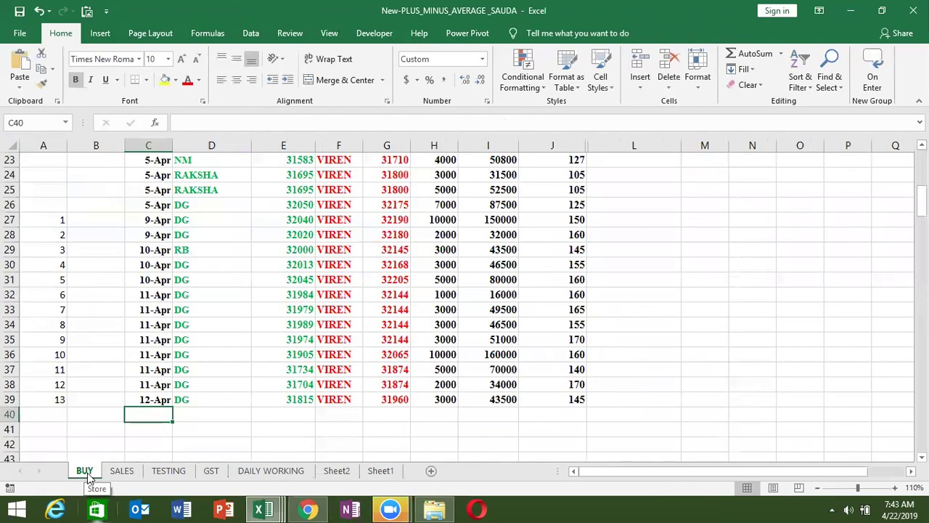
pyautogui.click(124, 471)
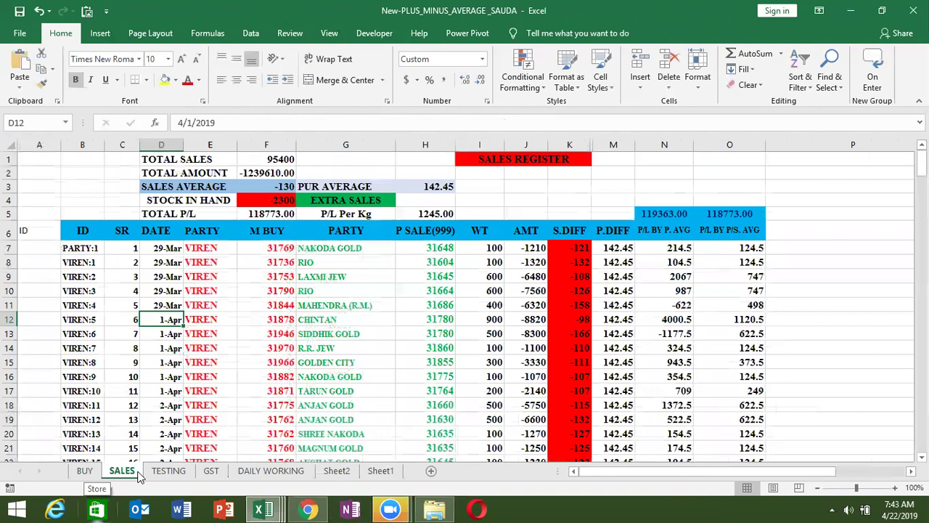
pyautogui.click(86, 471)
pyautogui.click(189, 338)
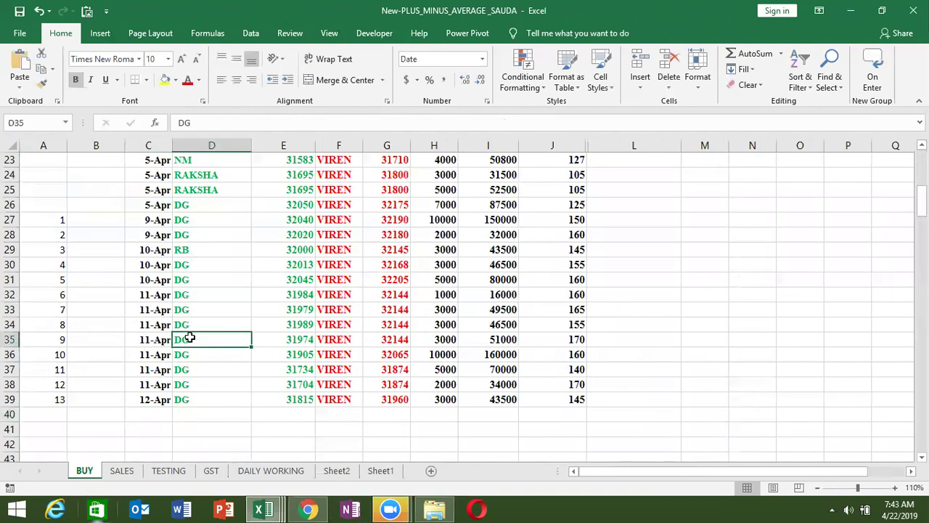
pyautogui.hotkey('ctrl', 'Up')
pyautogui.hotkey('ctrl', 'Up')
pyautogui.press('Down')
pyautogui.press('Down')
pyautogui.press('Down')
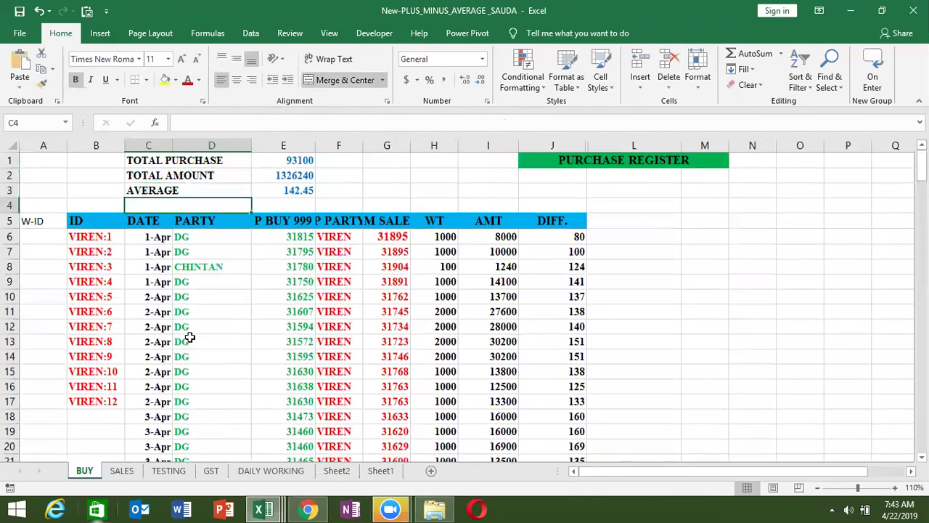
pyautogui.press('Down')
pyautogui.press('Down')
pyautogui.press('Right')
pyautogui.press('Right')
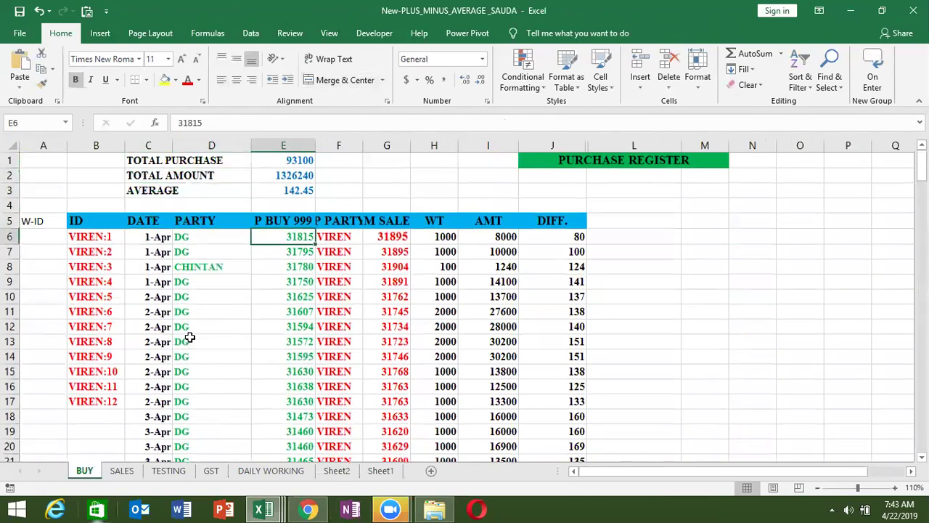
pyautogui.press('Right')
pyautogui.press('Right')
pyautogui.press('Right')
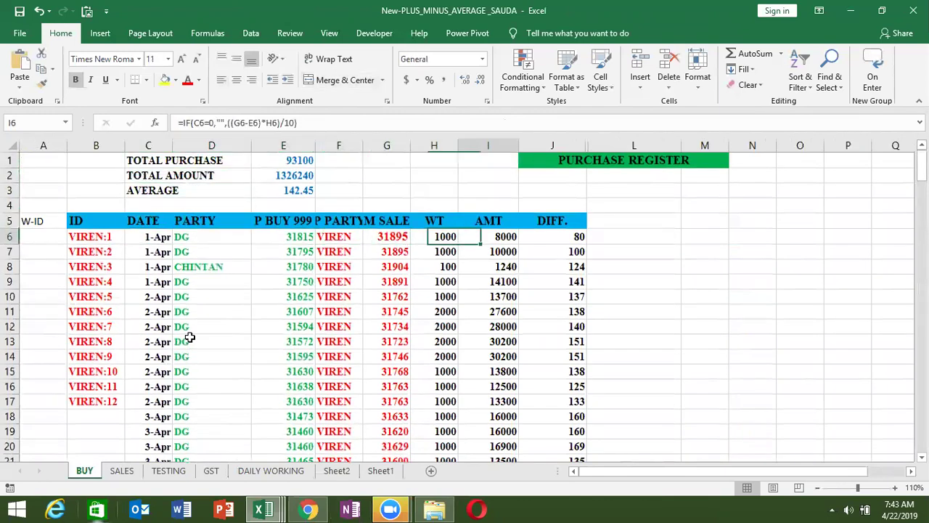
pyautogui.press('Right')
pyautogui.press('Right')
pyautogui.press('Left')
pyautogui.press('Left')
pyautogui.press('Left')
pyautogui.press('Left')
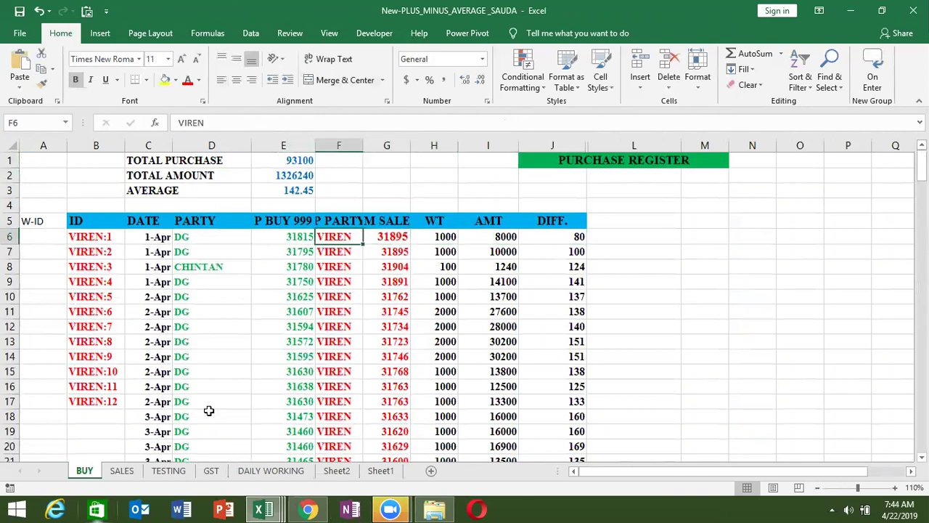
pyautogui.click(128, 474)
pyautogui.click(187, 274)
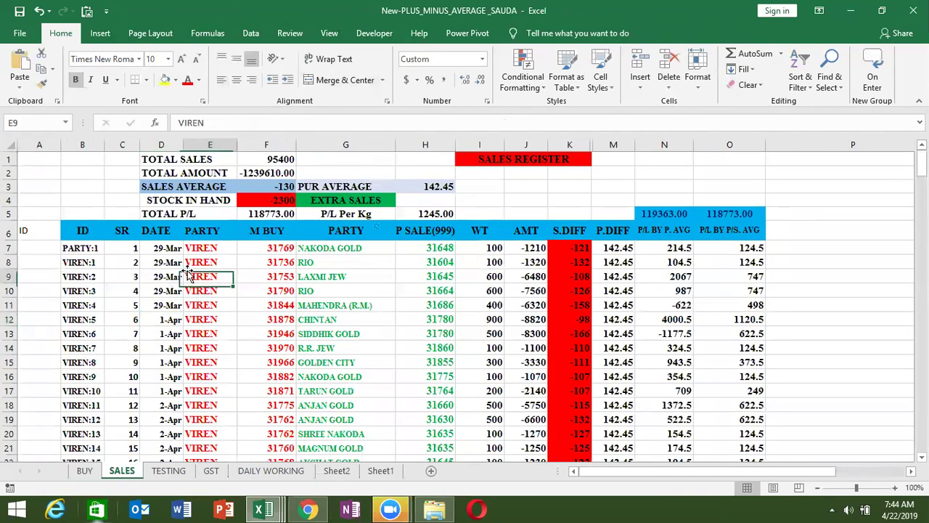
pyautogui.press('Down')
pyautogui.press('Down')
pyautogui.press('Down')
pyautogui.press('Right')
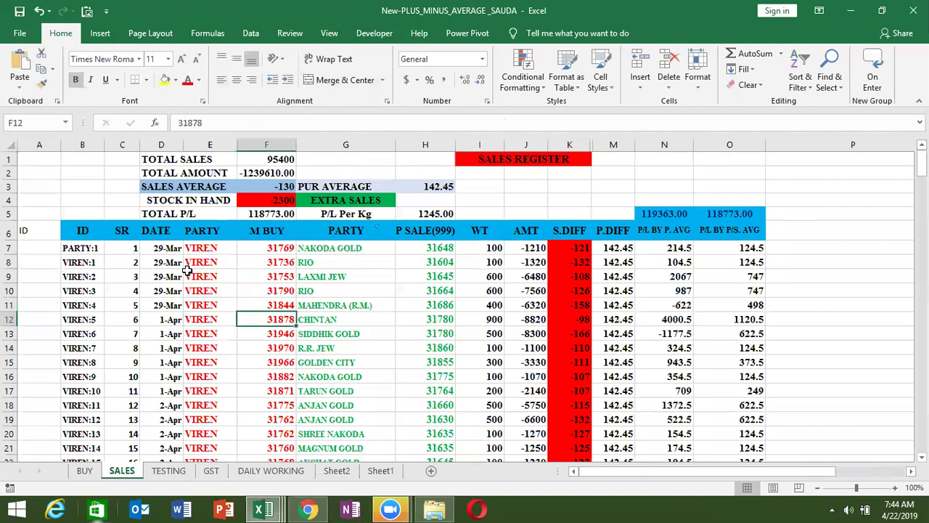
pyautogui.press('Right')
pyautogui.press('Right')
pyautogui.press('Right')
pyautogui.press('Down')
pyautogui.press('Down')
pyautogui.press('Down')
pyautogui.press('Down')
pyautogui.scroll(-6, 188, 270)
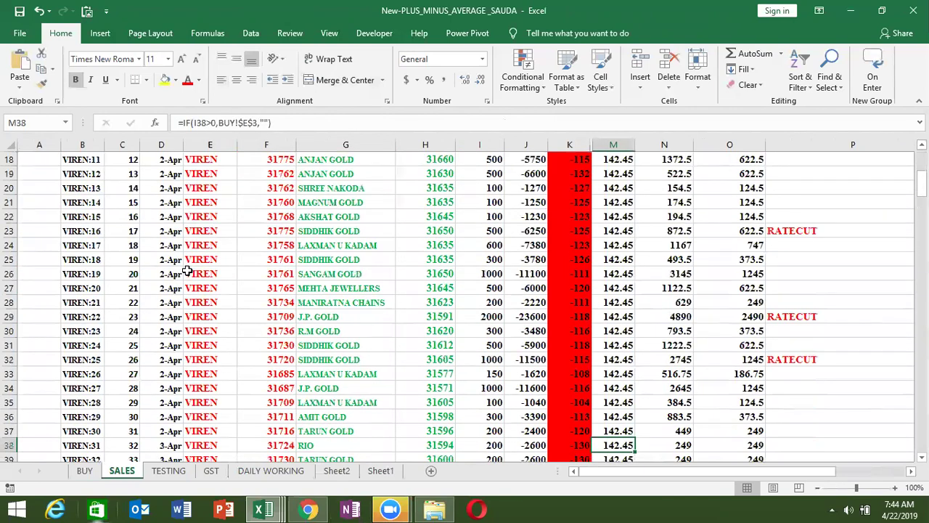
pyautogui.press('Down')
pyautogui.press('pageup')
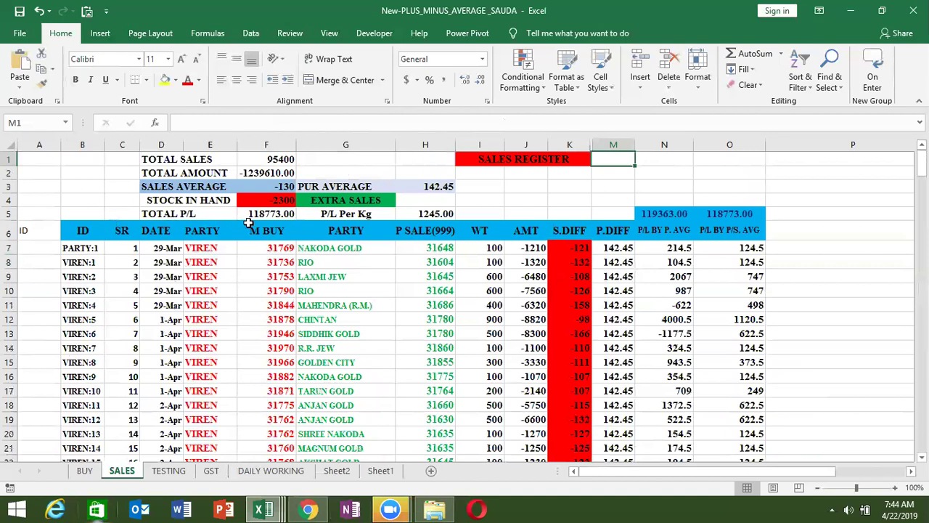
# - Review Sheet2's date, party and count cells and the BUY sheet's W-ID formula in A6
pyautogui.click(337, 471)
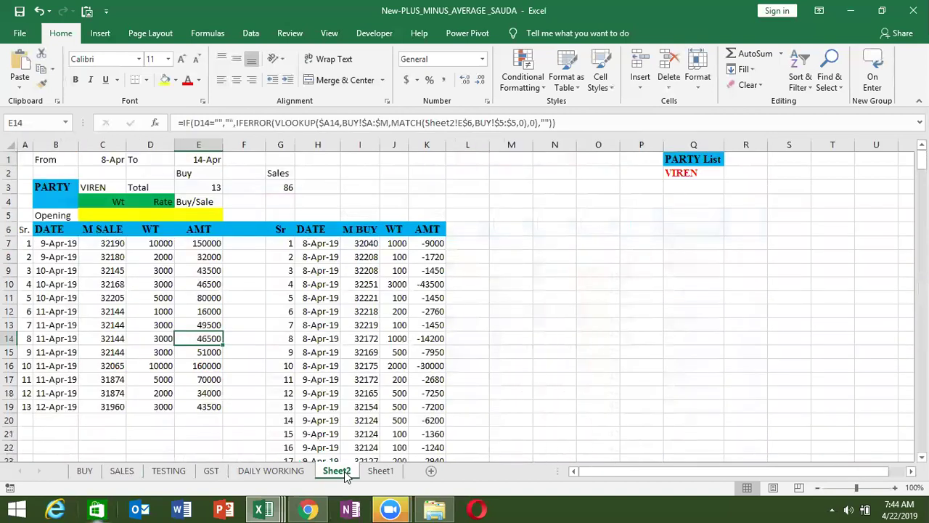
pyautogui.click(110, 162)
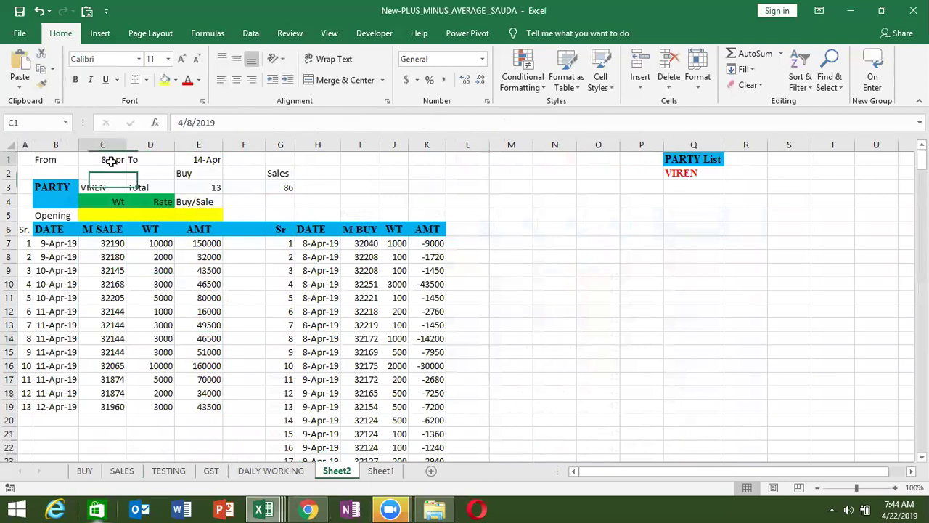
pyautogui.click(216, 157)
pyautogui.click(93, 188)
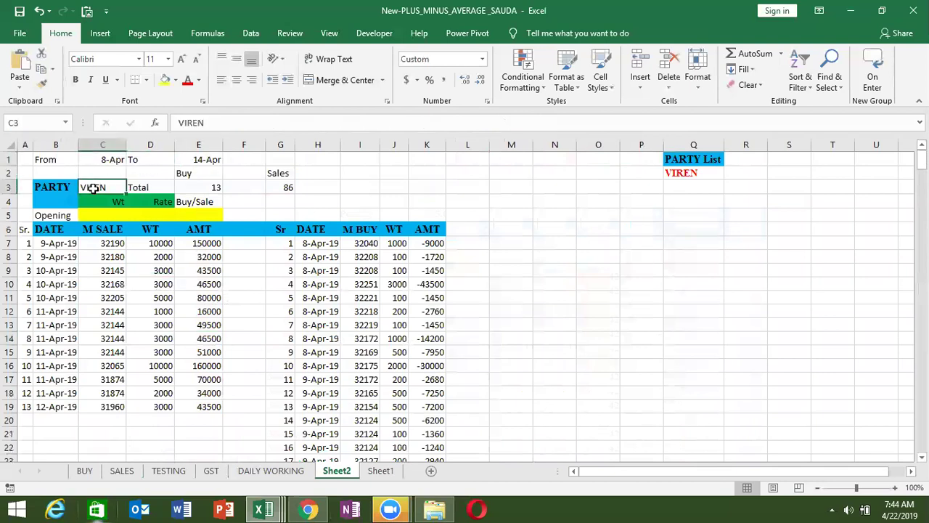
pyautogui.click(196, 186)
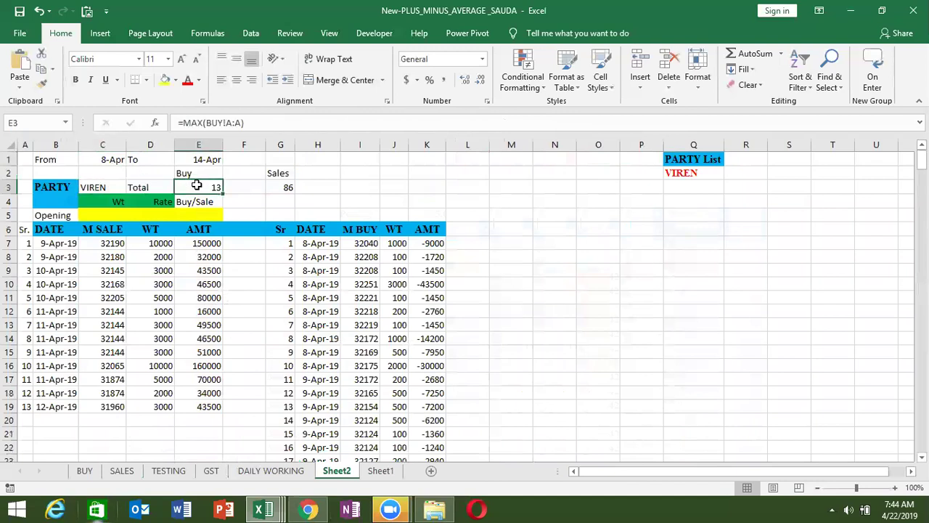
pyautogui.click(119, 187)
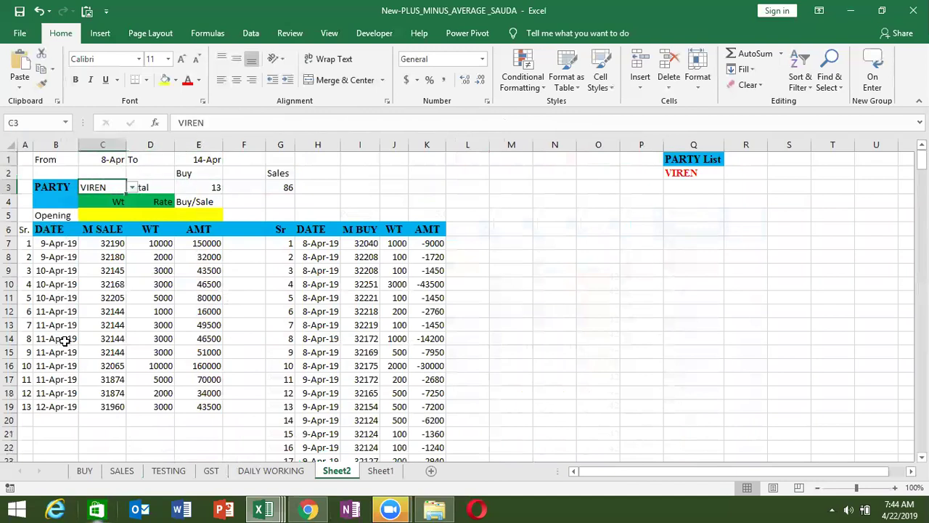
pyautogui.moveTo(285, 242); pyautogui.dragTo(420, 392)
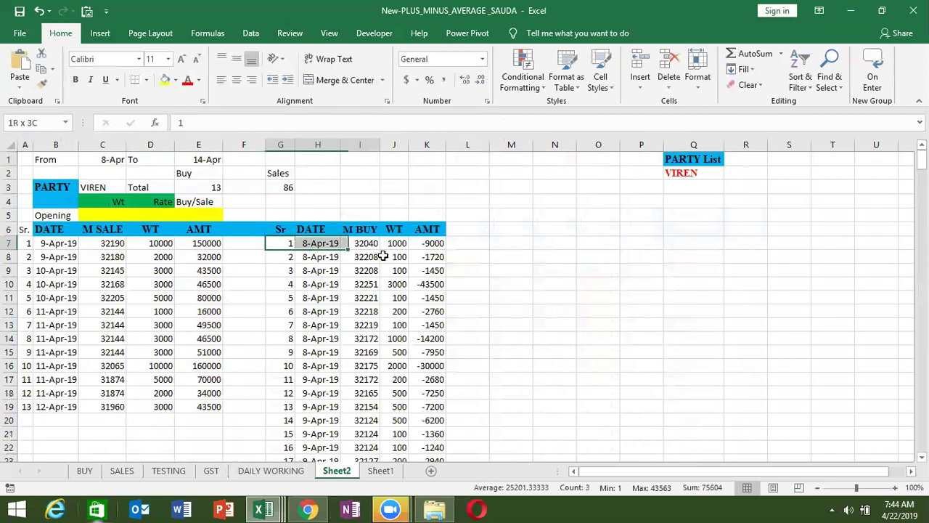
pyautogui.moveTo(28, 244)
pyautogui.mouseDown()
pyautogui.moveTo(236, 377)
pyautogui.moveTo(207, 403)
pyautogui.mouseUp()
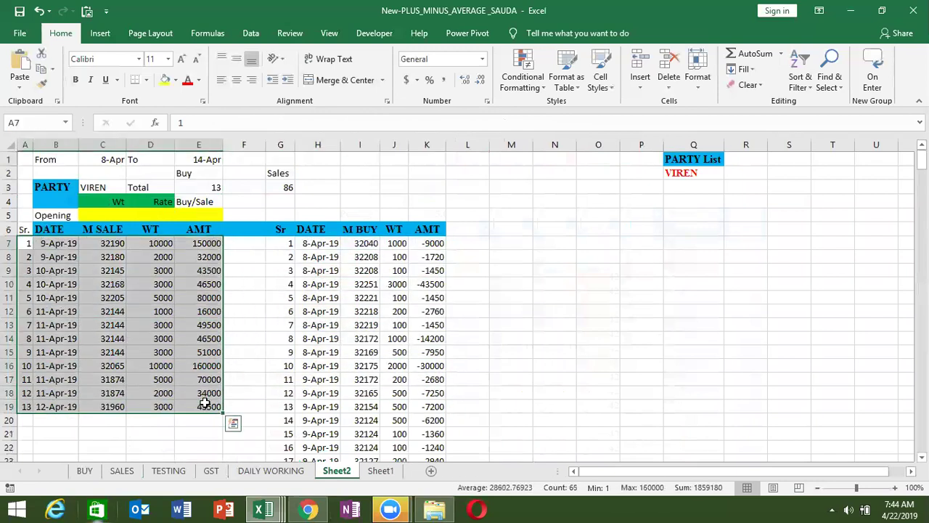
pyautogui.click(84, 470)
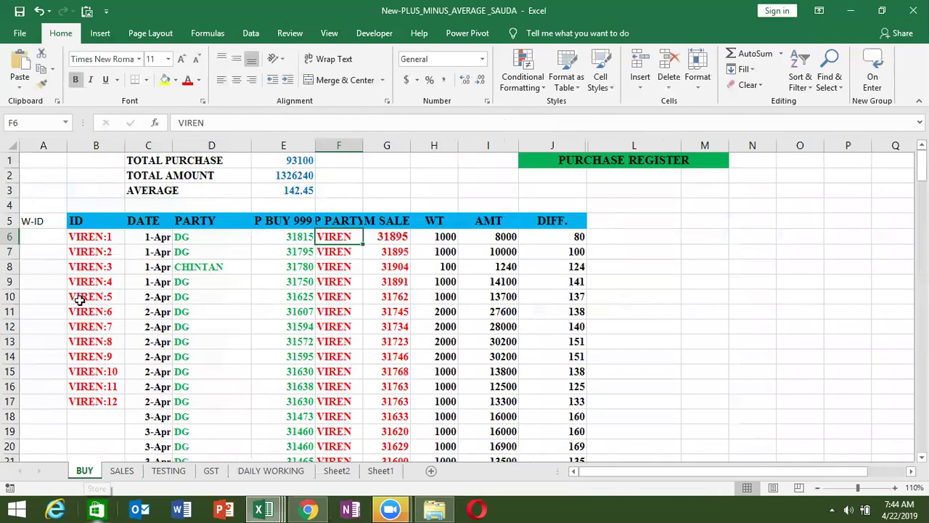
pyautogui.click(55, 238)
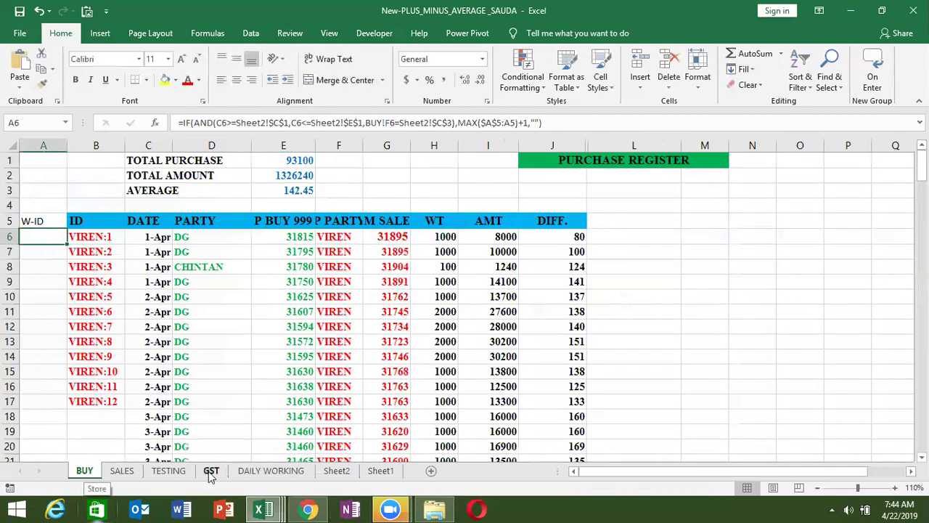
# - Change the report's From date in C1 to 1-Apr and check the updated lookups
pyautogui.click(333, 471)
pyautogui.click(115, 161)
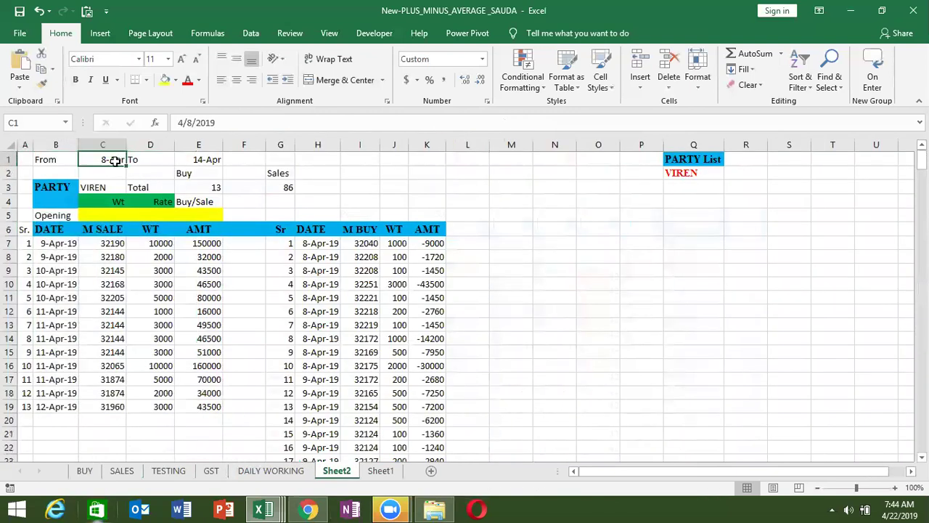
pyautogui.write('4/1')
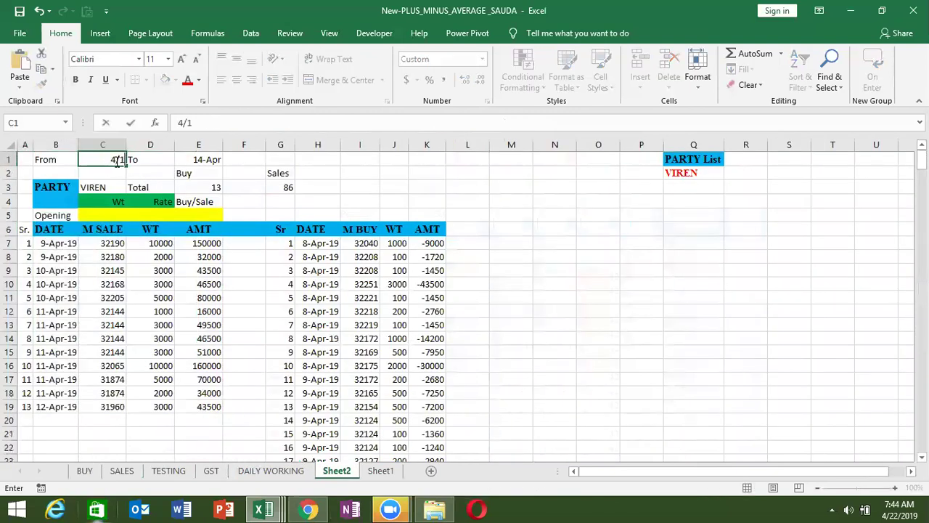
pyautogui.press('Return')
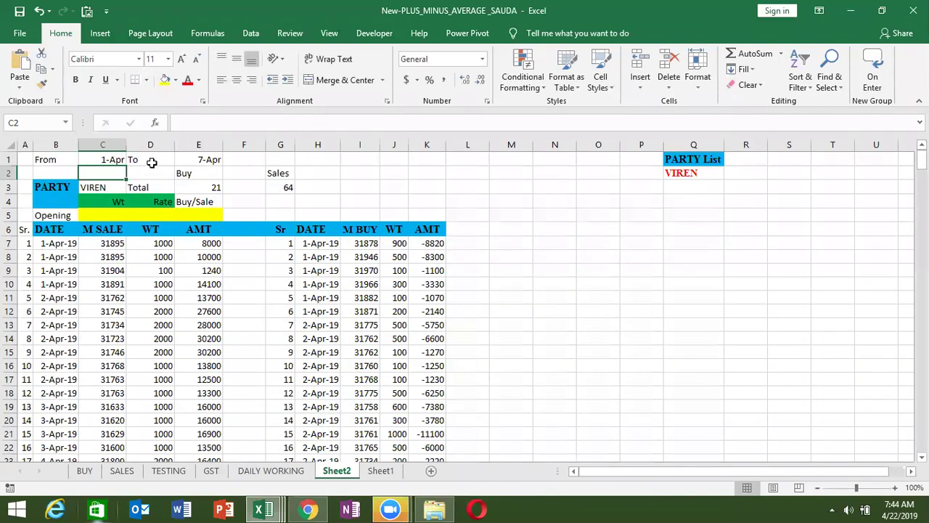
pyautogui.moveTo(138, 159); pyautogui.dragTo(61, 431)
pyautogui.click(104, 355)
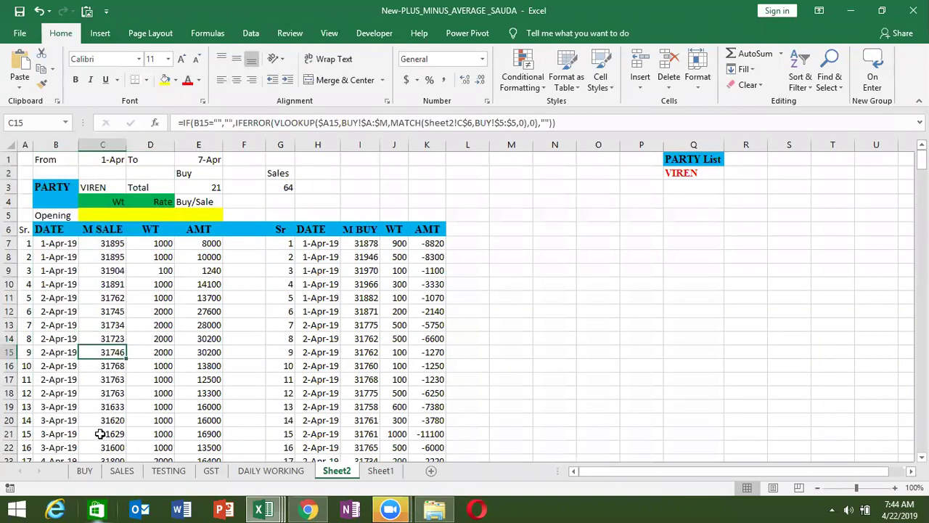
pyautogui.click(83, 472)
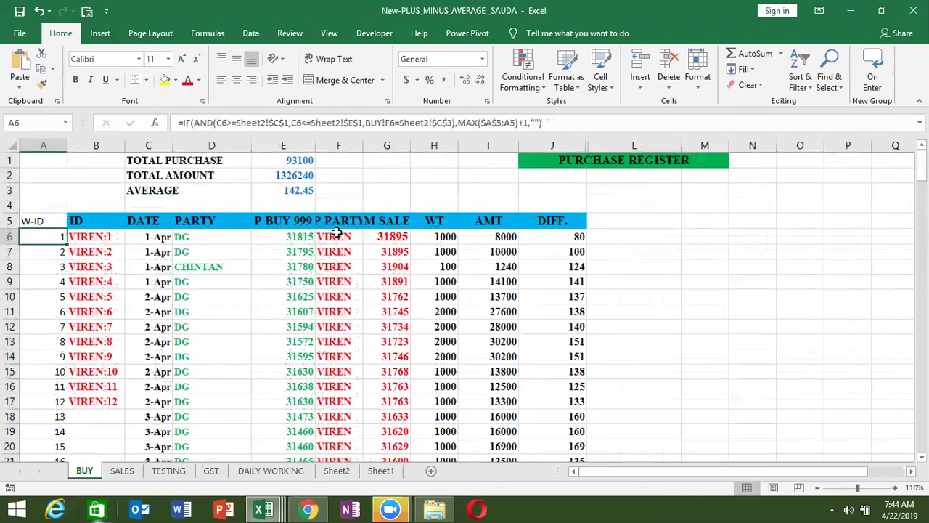
pyautogui.click(336, 470)
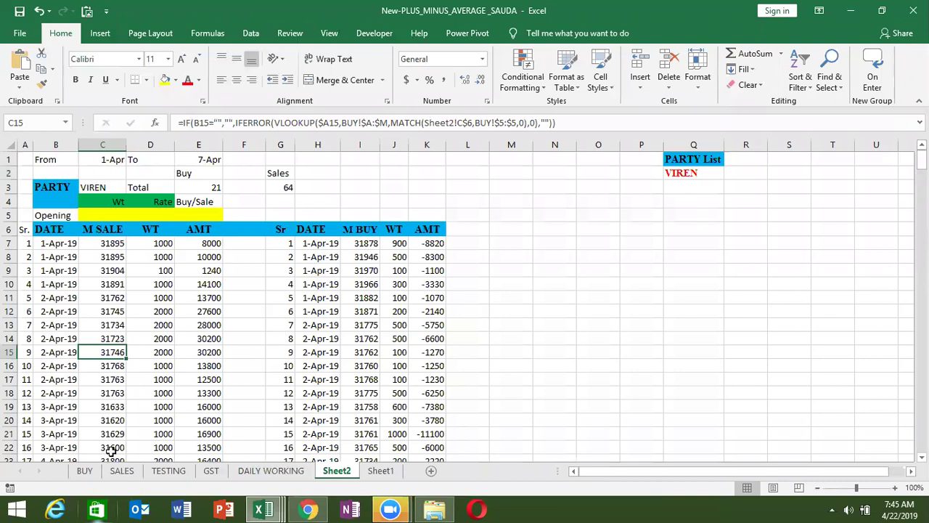
pyautogui.click(85, 470)
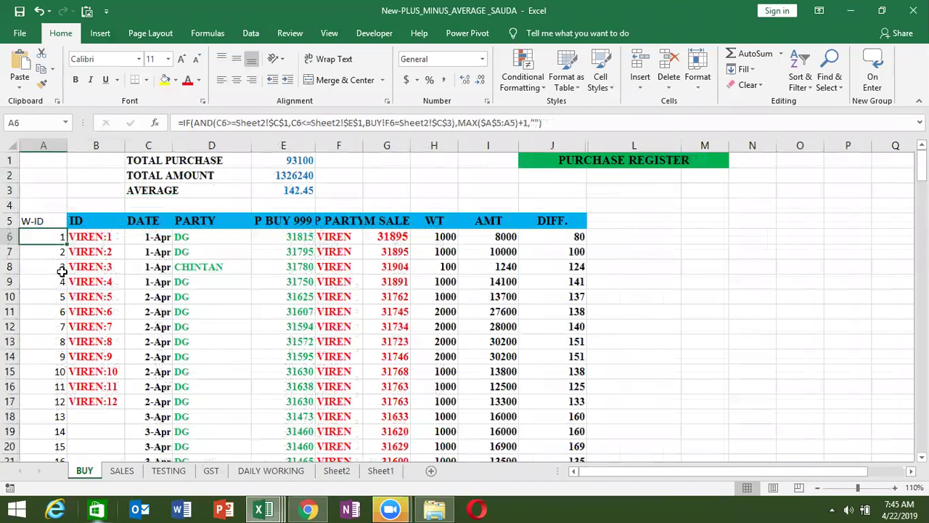
pyautogui.press('Up')
pyautogui.press('Down')
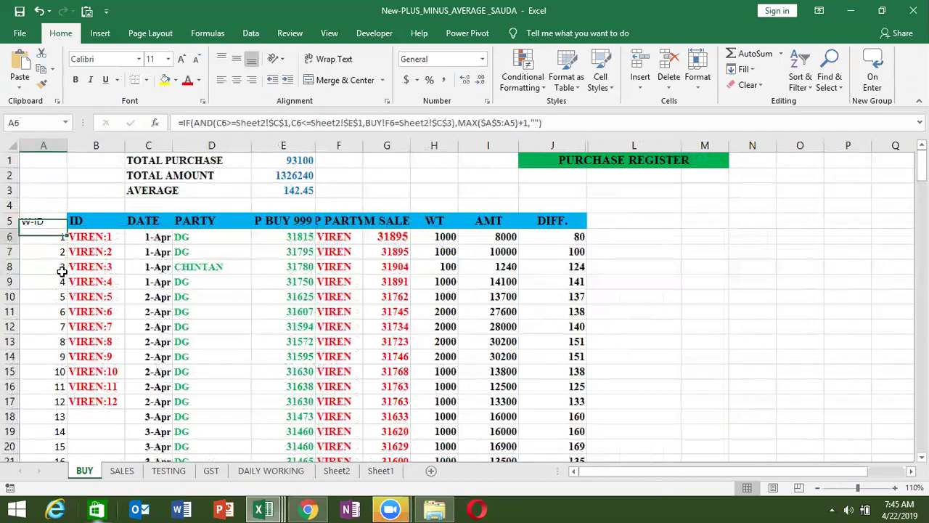
pyautogui.doubleClick(50, 236)
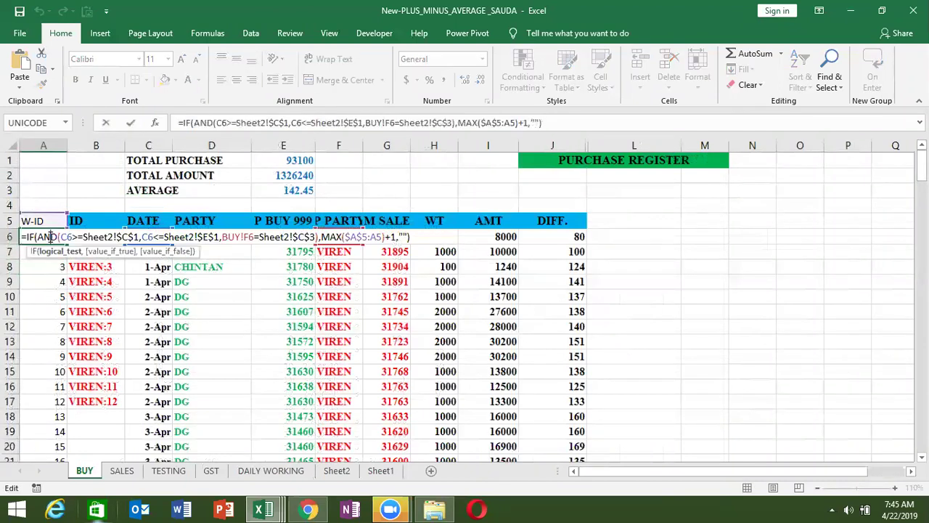
pyautogui.press('Escape')
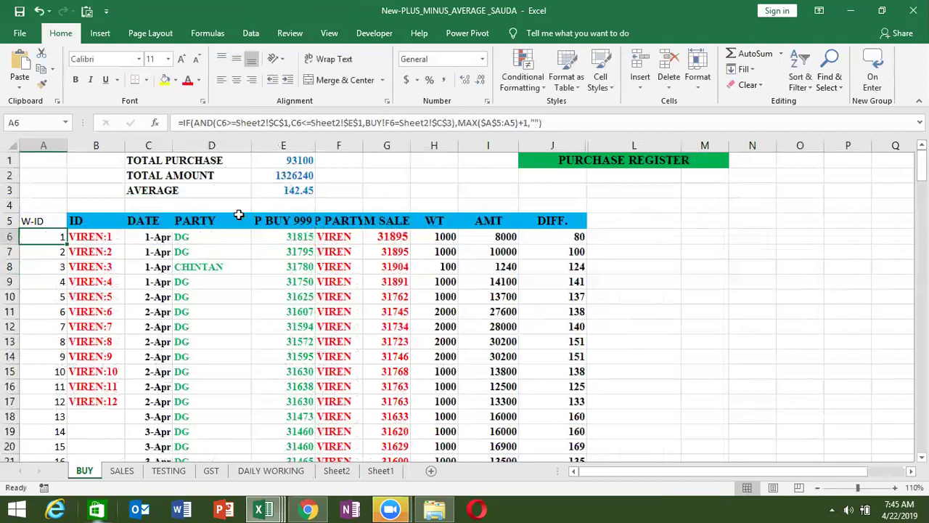
# - Copy the BUY register's DATE-to-DIFF. table down to row 39
pyautogui.click(96, 225)
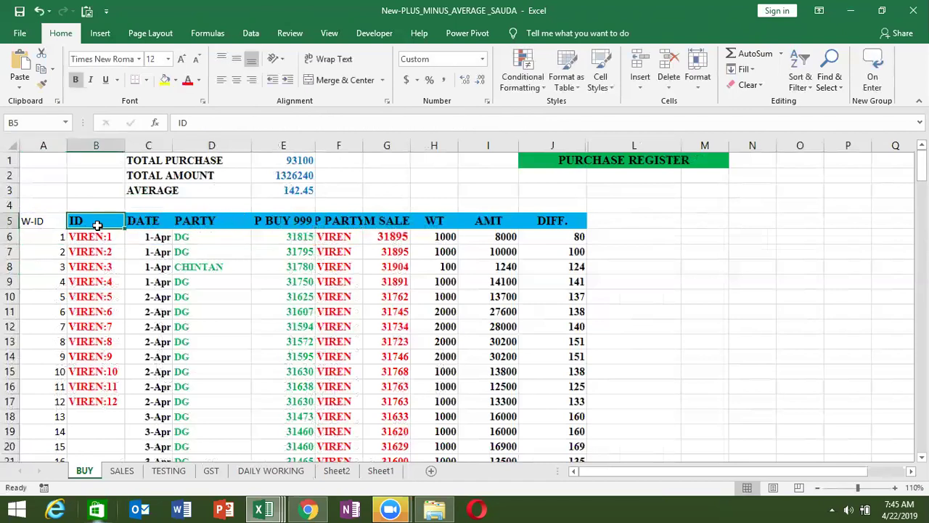
pyautogui.hotkey('ctrl', 'shift', 'Right')
pyautogui.hotkey('ctrl', 'shift', 'Down')
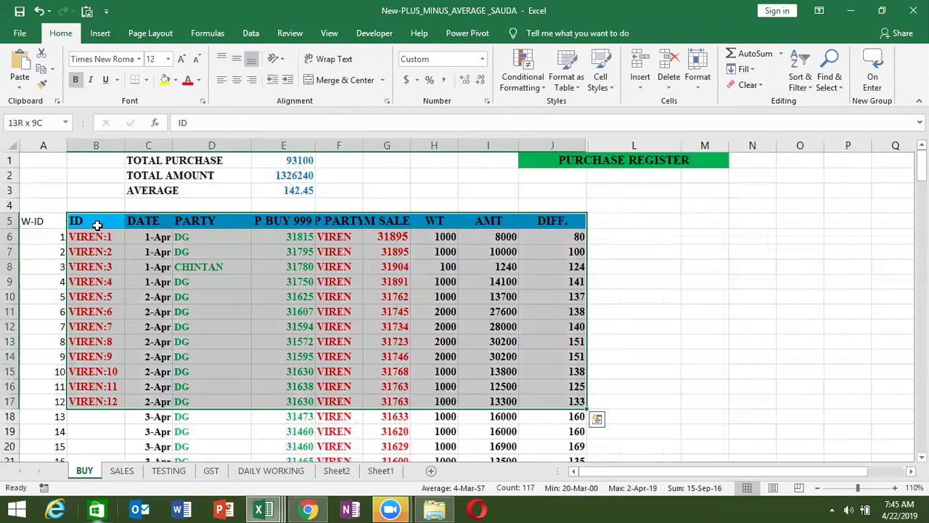
pyautogui.hotkey('ctrl', 'shift', 'Down')
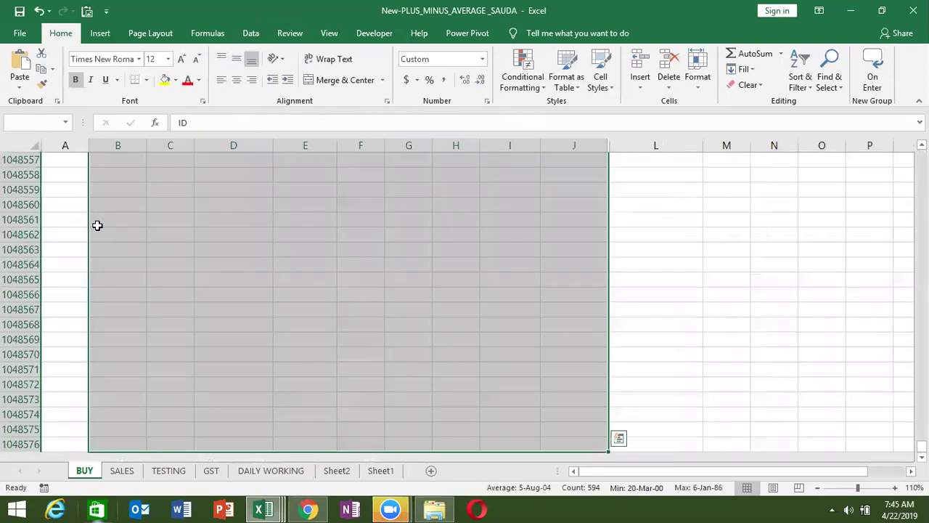
pyautogui.hotkey('ctrl', 'shift', 'Up')
pyautogui.press('Right')
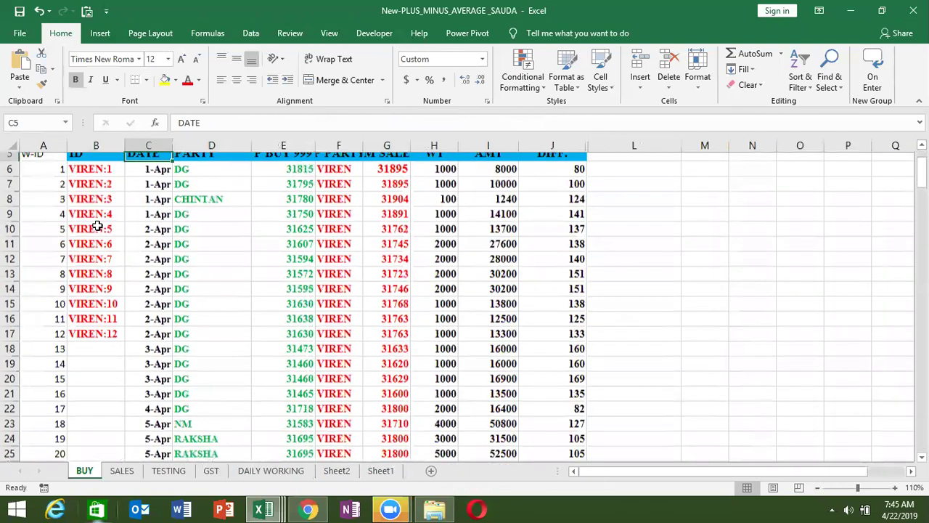
pyautogui.hotkey('ctrl', 'shift', 'Right')
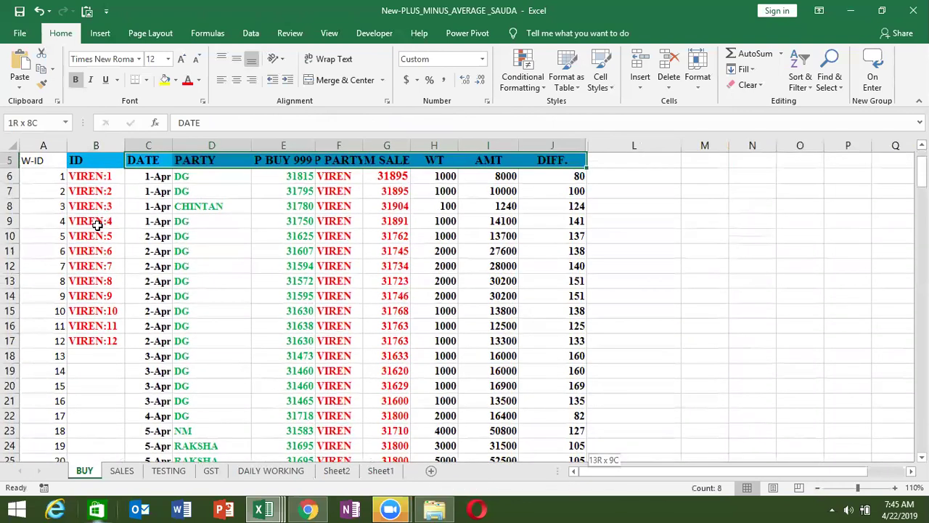
pyautogui.hotkey('ctrl', 'shift', 'Down')
pyautogui.hotkey('ctrl', 'c')
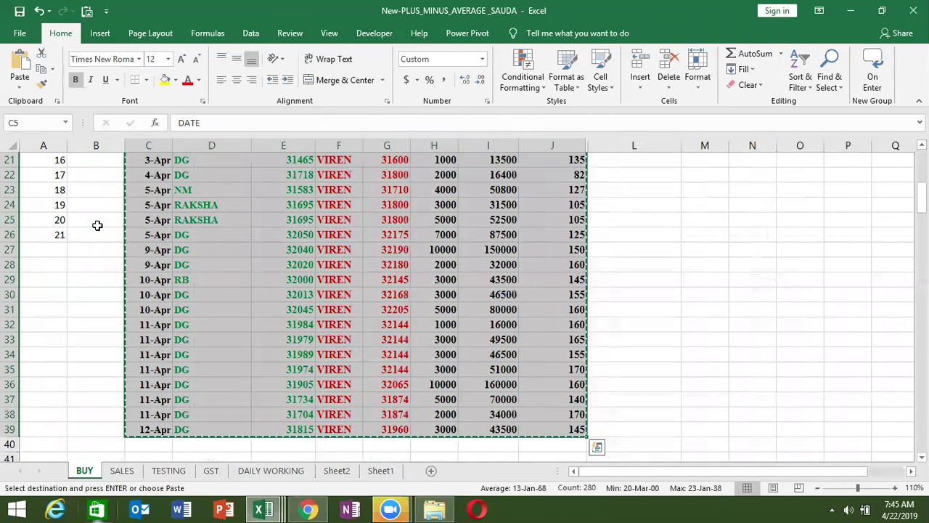
# - Paste the copied table into Book3's Sheet1 at A1
pyautogui.hotkey('ctrl', 'q')
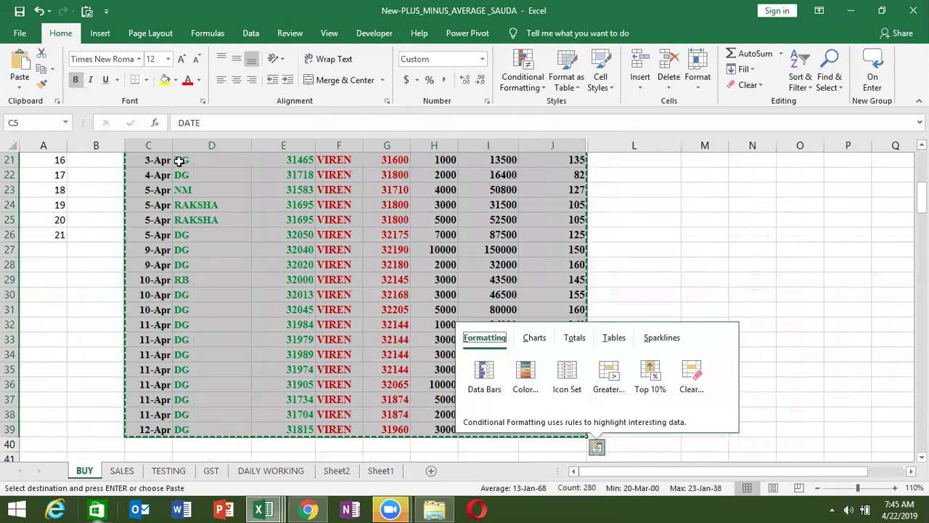
pyautogui.click(218, 222)
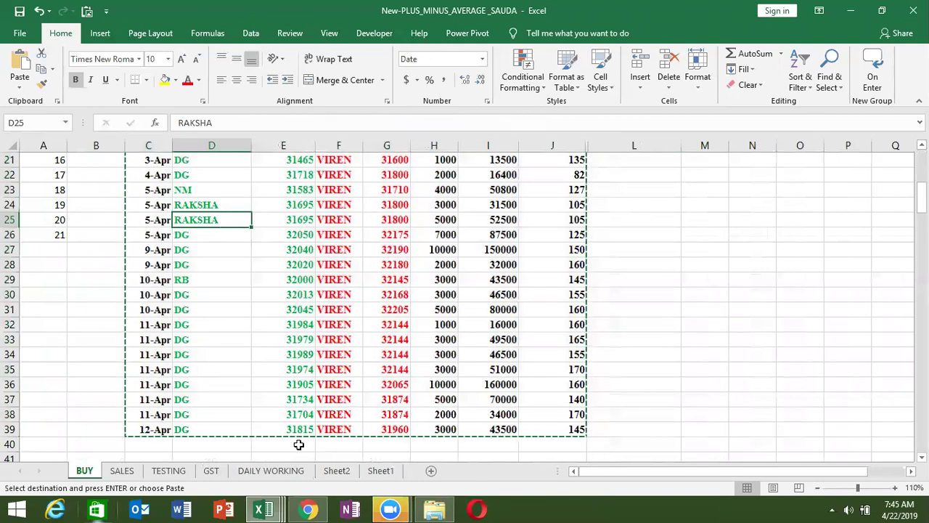
pyautogui.click(436, 508)
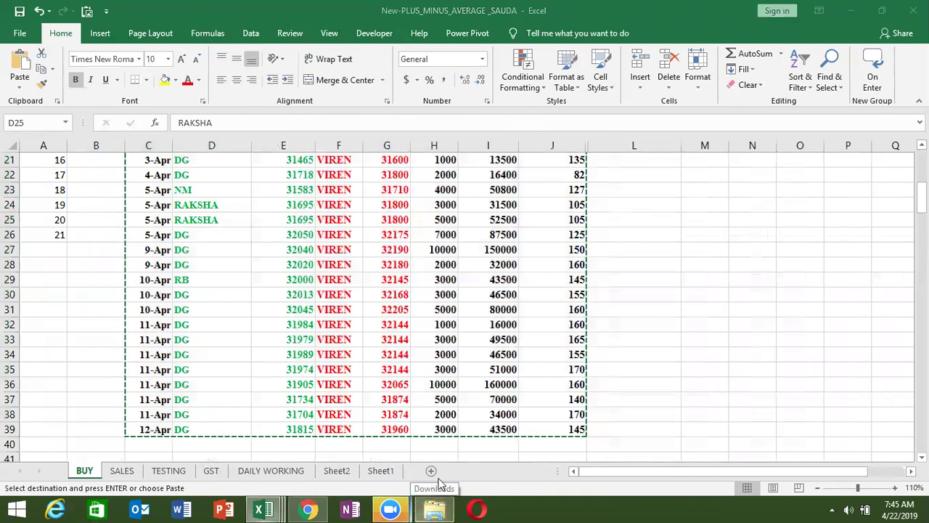
pyautogui.hotkey('ctrl', 'v')
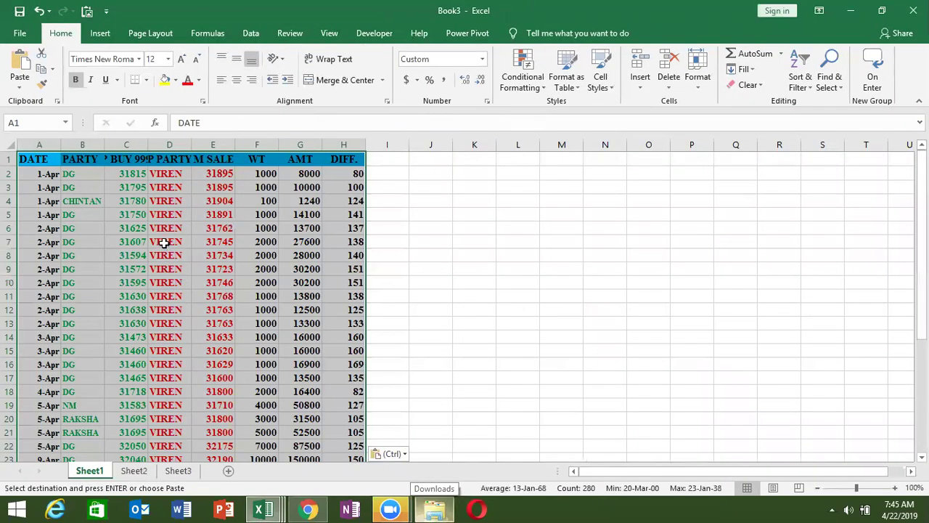
# - Copy Book3's header row A1:H1 onto Sheet2 starting at B6
pyautogui.click(163, 242)
pyautogui.click(43, 158)
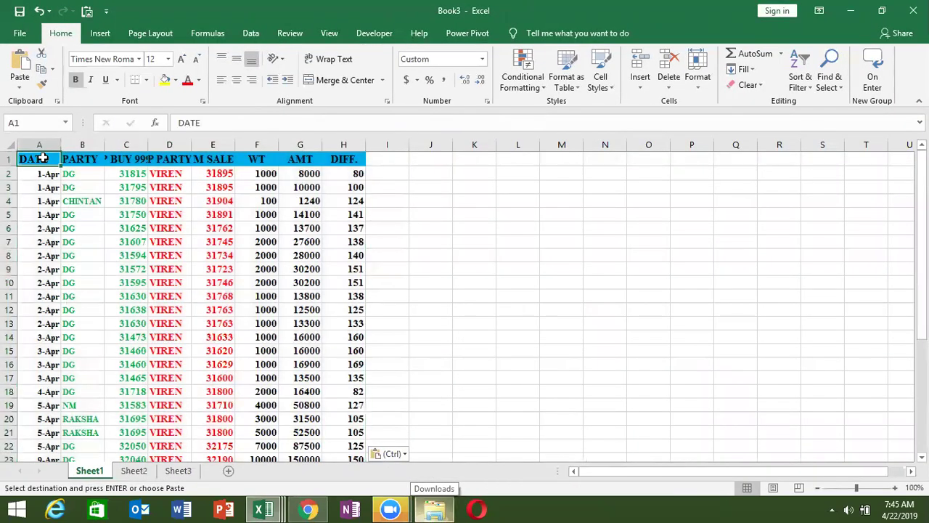
pyautogui.hotkey('ctrl', 'shift', 'Right')
pyautogui.hotkey('ctrl', 'c')
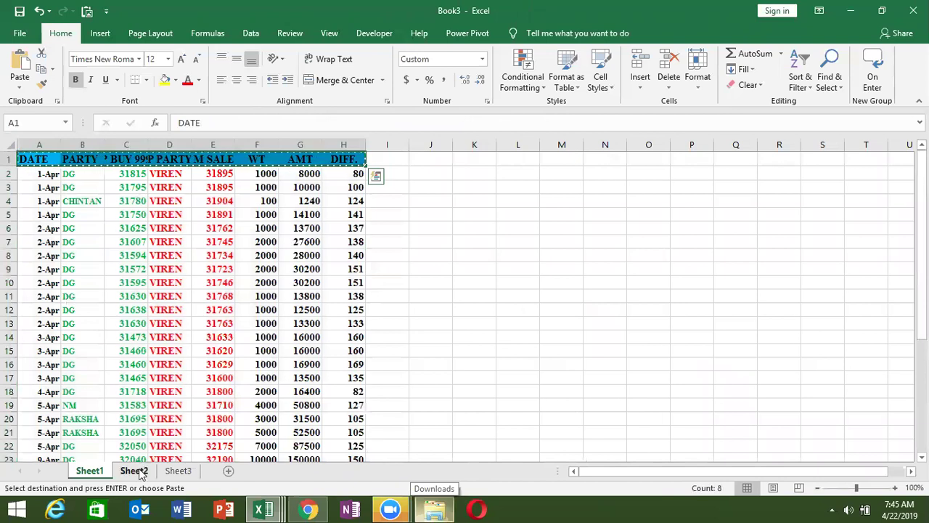
pyautogui.click(135, 470)
pyautogui.click(73, 224)
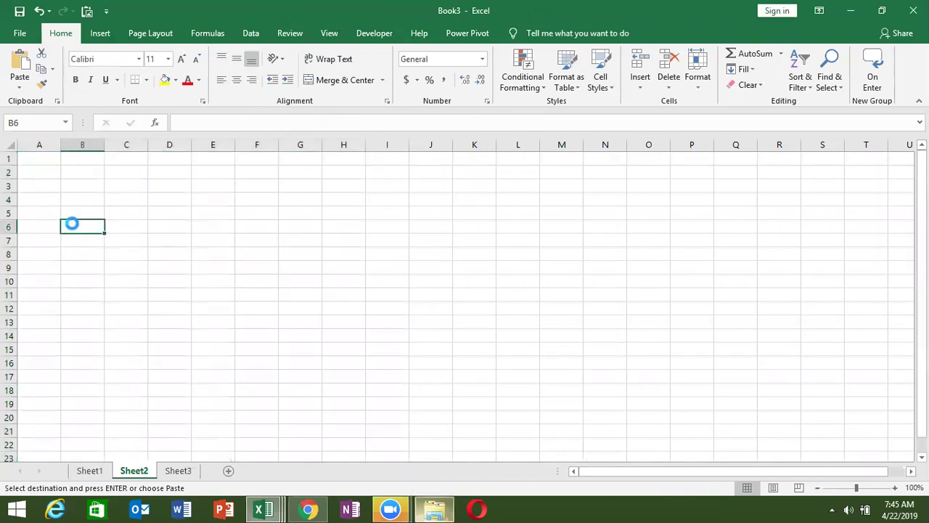
pyautogui.hotkey('ctrl', 'v')
# - Enter the heading Sr in cell A6
pyautogui.click(39, 226)
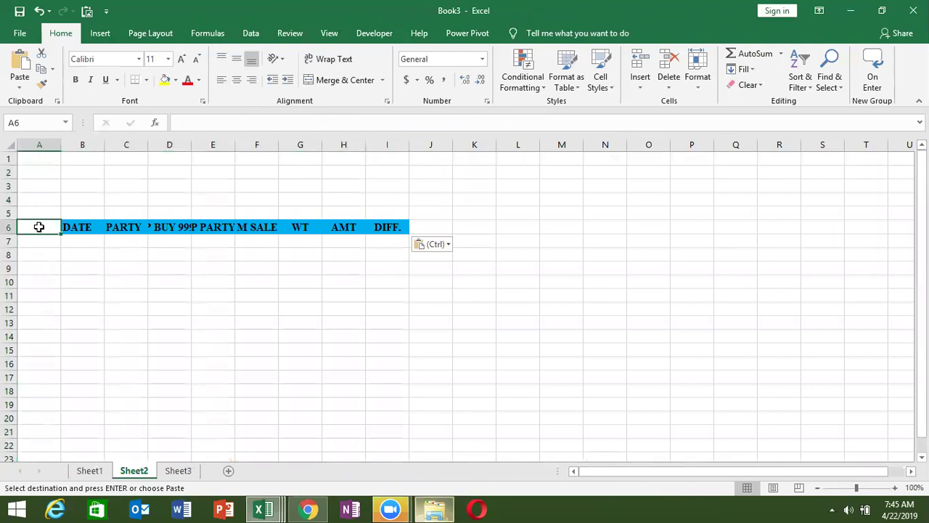
pyautogui.write('Sr')
pyautogui.press('Return')
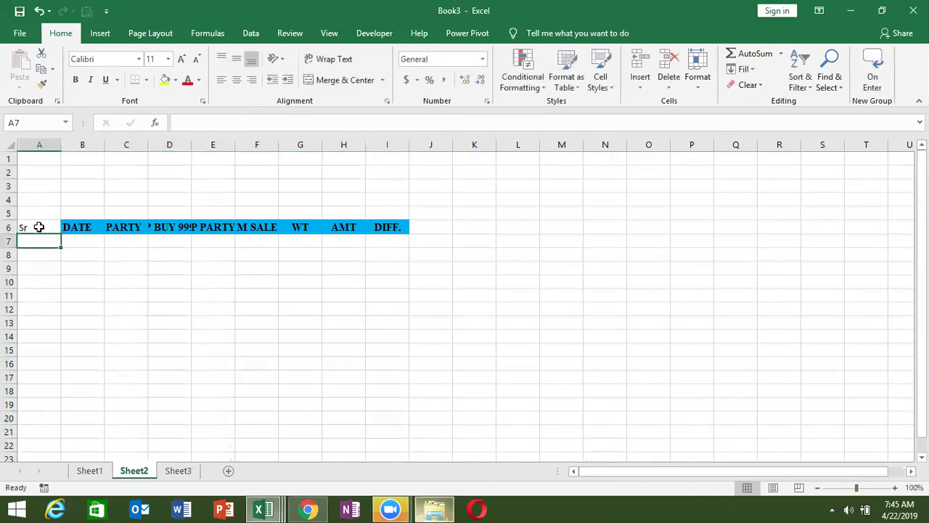